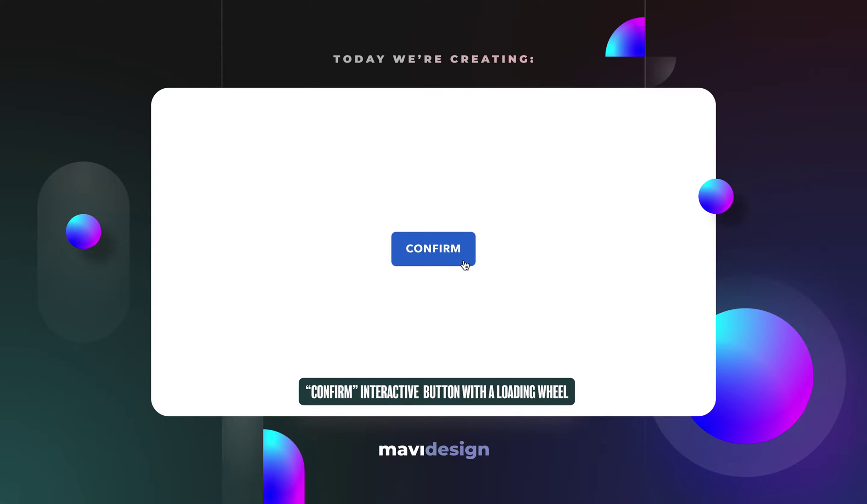
Step: Run the demo Confirm button through loading, then set its default text to 'text 1'
left_click(464, 264)
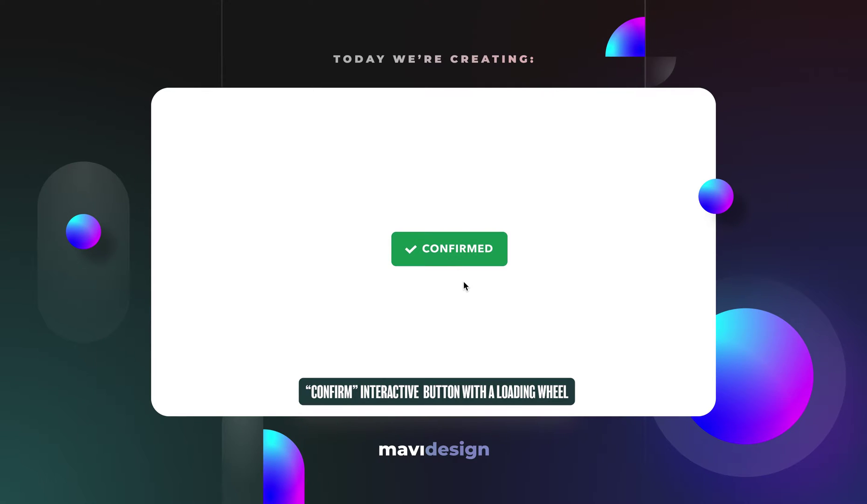
left_click(497, 265)
type("text 1")
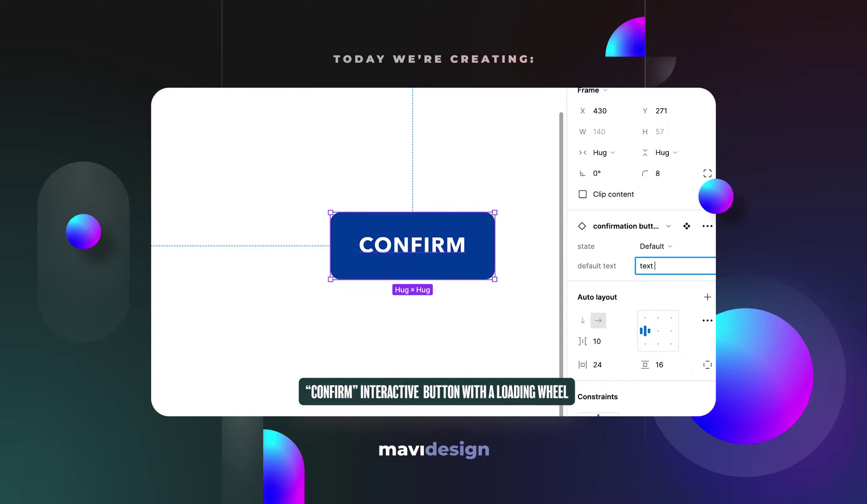
key("Return")
Step: Switch the demo button to its confirmed state and change that text to 'text 2'
left_click(656, 246)
left_click(672, 270)
left_click(666, 269)
type("text 2")
left_click(442, 257)
Step: Return to the default state and test the TEXT 1 button through loading to TEXT 2
left_click(655, 246)
left_click(652, 217)
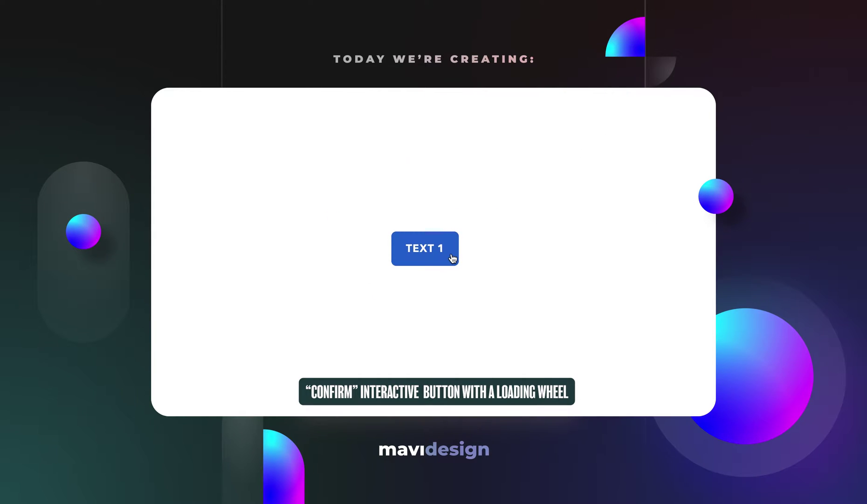
left_click(450, 257)
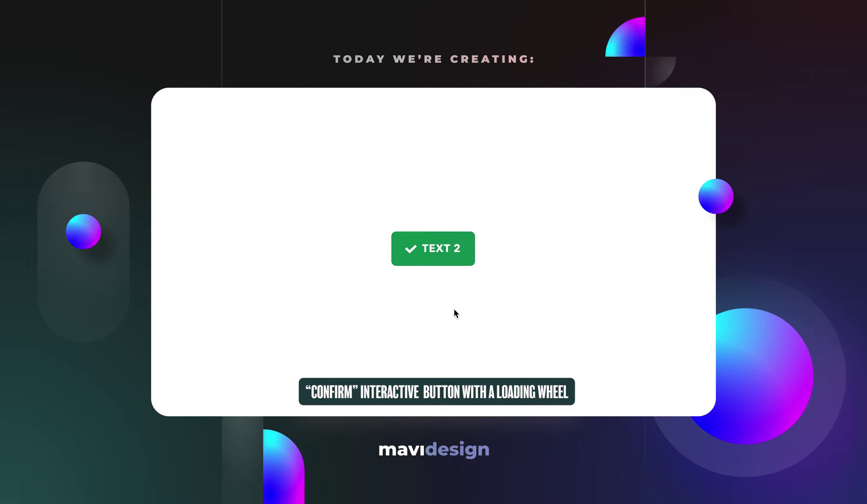
left_click(468, 264)
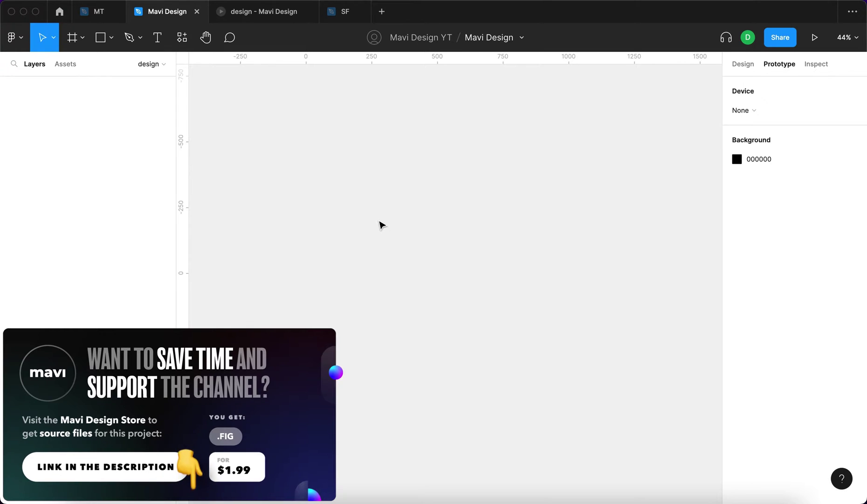
Step: In the Design panel, add a text layer reading 'confirm' on the canvas
left_click(380, 225)
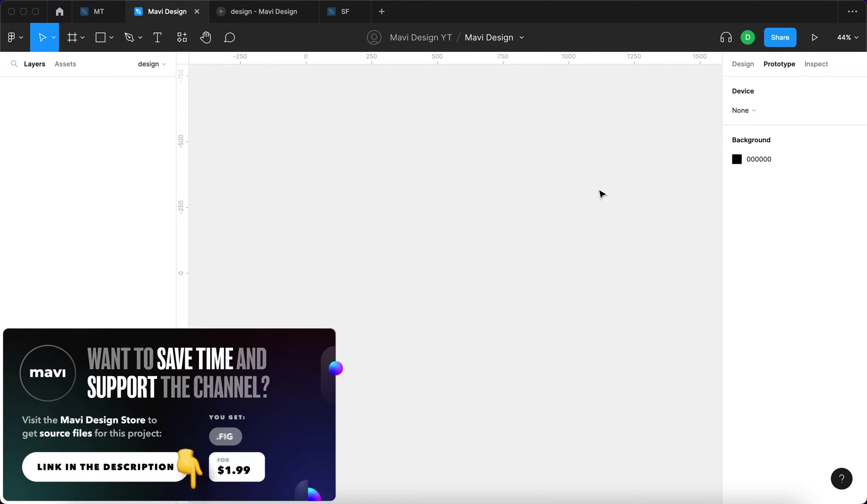
left_click(742, 64)
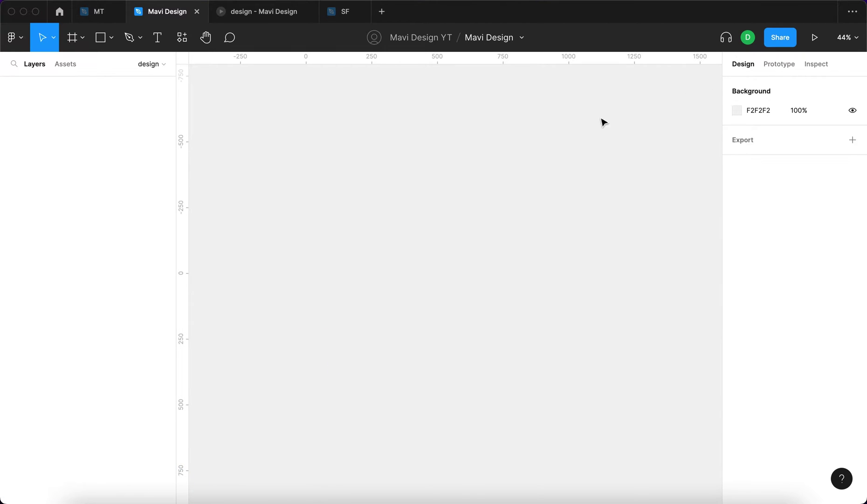
key("t")
left_click(362, 186)
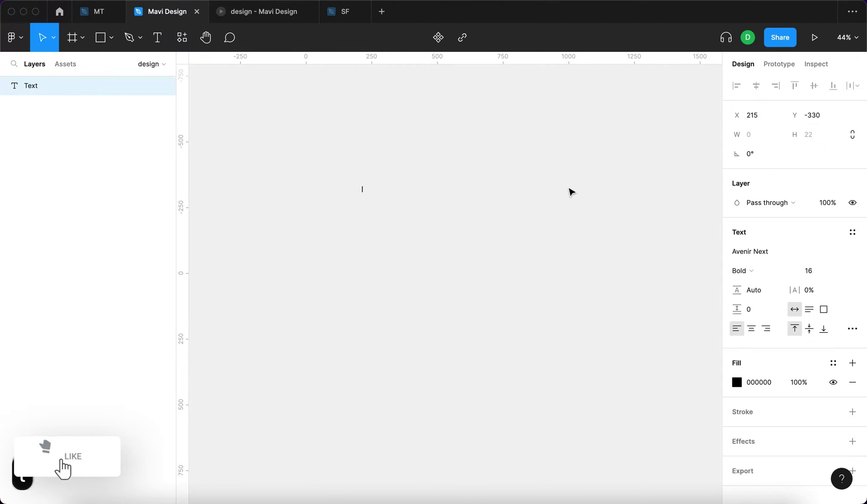
scroll(409, 166, "up", 5)
type("confirm")
key("Escape")
Step: Set the text case to uppercase with 4% letter spacing
left_click(850, 330)
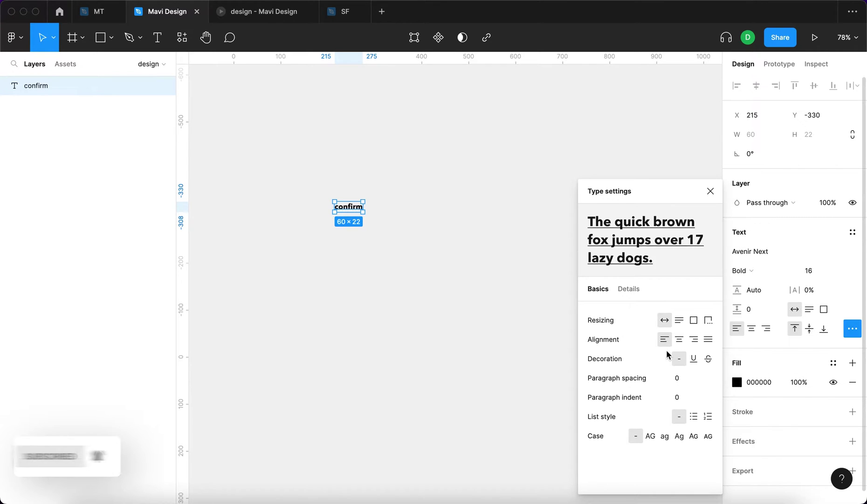
left_click(649, 437)
left_click(821, 291)
key("Up")
key("Up")
key("Up")
key("Up")
key("Return")
left_click(549, 285)
Step: Increase the CONFIRM font size to 18
scroll(350, 228, "up", 10)
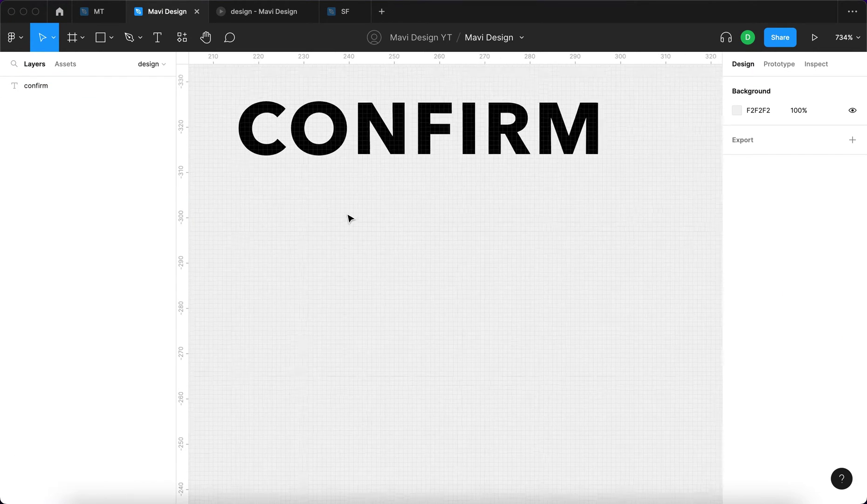
scroll(354, 210, "down", 5)
left_click(360, 193)
key("Up")
key("Up")
key("Return")
left_click(561, 248)
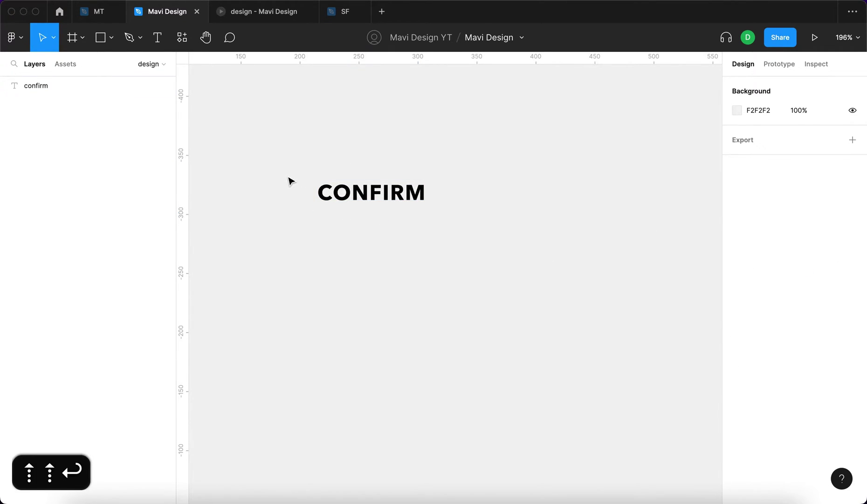
Step: Drag the CONFIRM label into its final position on the canvas
scroll(290, 181, "down", 3)
left_click_drag(332, 186, 386, 212)
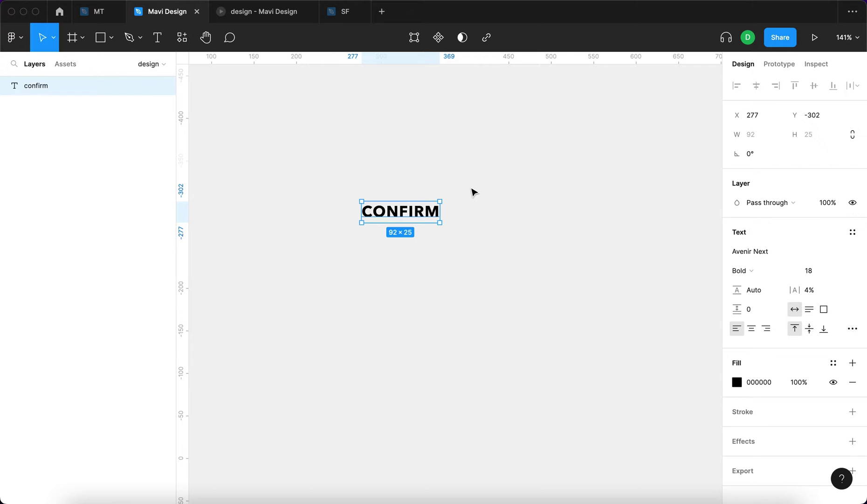
left_click(488, 182)
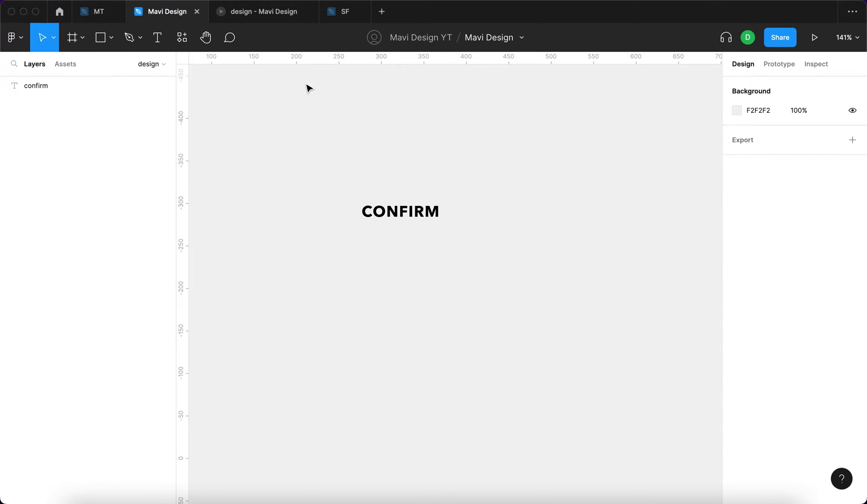
left_click_drag(290, 170, 511, 278)
left_click(511, 277)
left_click_drag(392, 208, 465, 214)
left_click(554, 239)
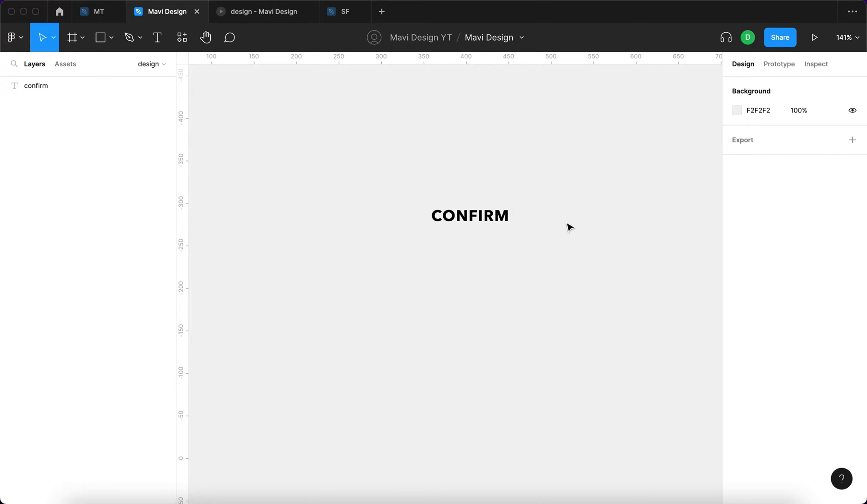
left_click_drag(481, 223, 437, 228)
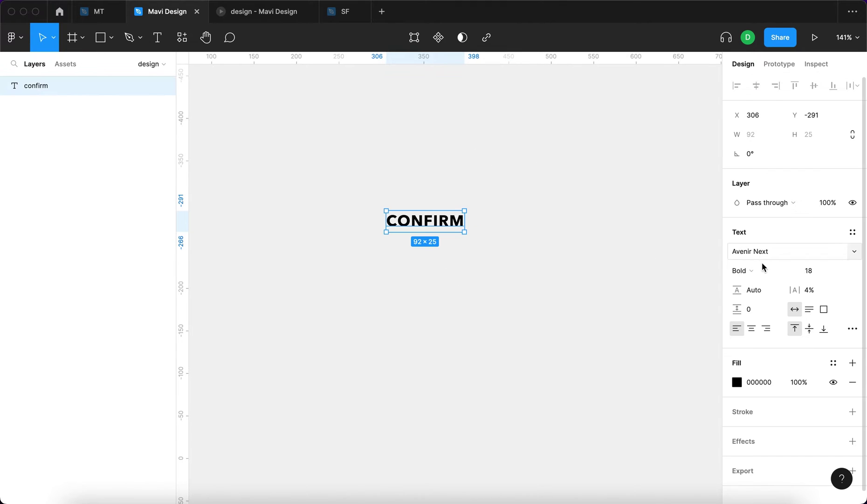
left_click(467, 267)
left_click_drag(433, 230, 439, 255)
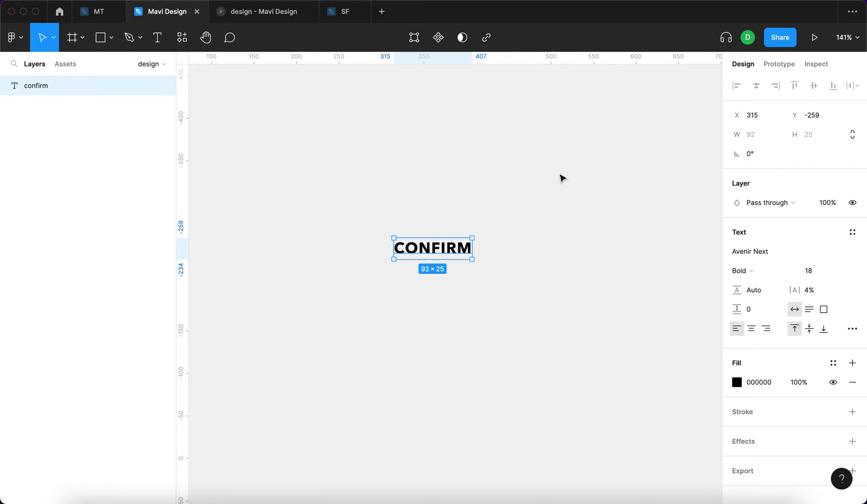
Step: Wrap CONFIRM in an auto-layout frame with a dark 292929 fill
key("shift+a")
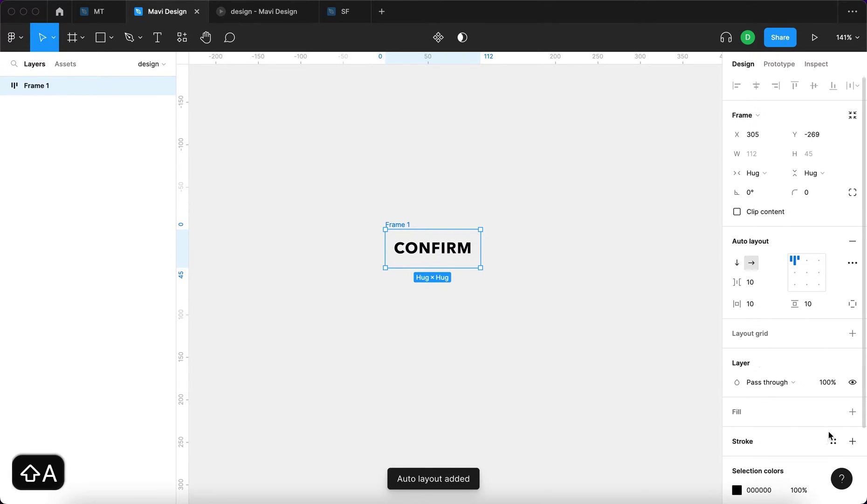
left_click(853, 413)
left_click(736, 432)
left_click_drag(620, 316, 559, 324)
left_click(464, 245)
Step: Make the CONFIRM text fill white
double_click(465, 246)
left_click(736, 401)
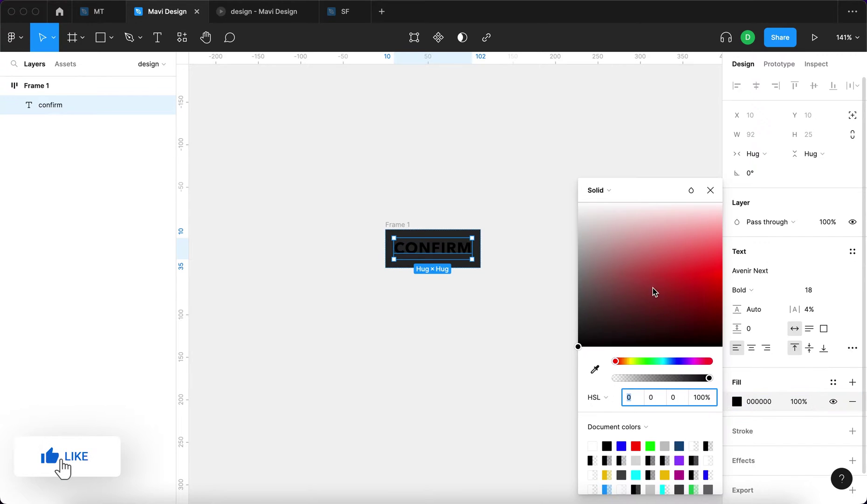
left_click_drag(653, 289, 581, 204)
key("Escape")
key("Escape")
Step: Set the frame padding to 24 horizontal and 16 vertical
left_click(752, 304)
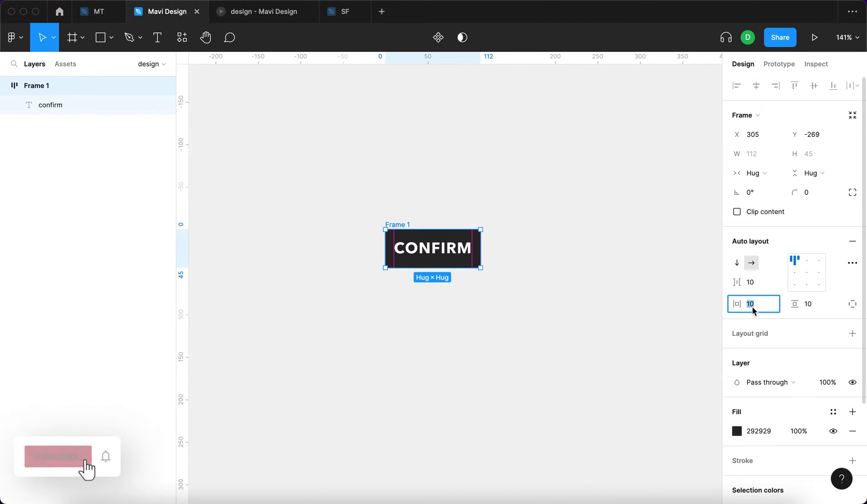
key("Up")
key("Up")
key("Up")
key("Up")
key("Up")
key("Up")
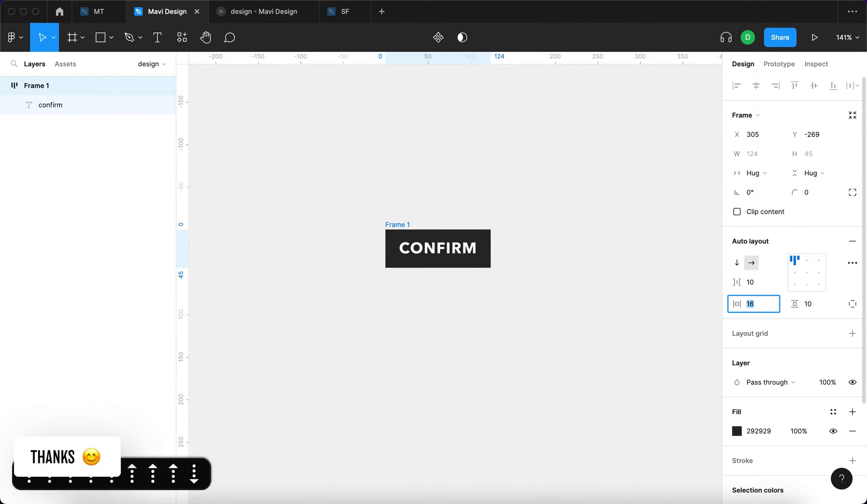
key("Return")
left_click_drag(793, 310, 798, 310)
left_click(765, 304)
key("Up")
key("Up")
key("Up")
key("Up")
key("Up")
key("Up")
key("Up")
key("Up")
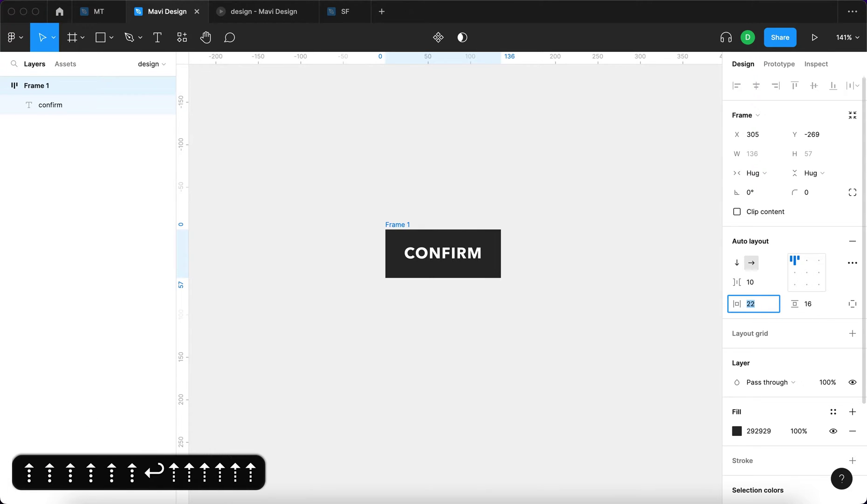
key("Return")
Step: Set the button frame's corner radius to 8
left_click(825, 192)
key("Up")
key("Up")
key("Up")
key("Up")
key("Up")
key("Up")
key("Up")
key("Up")
key("Up")
key("Down")
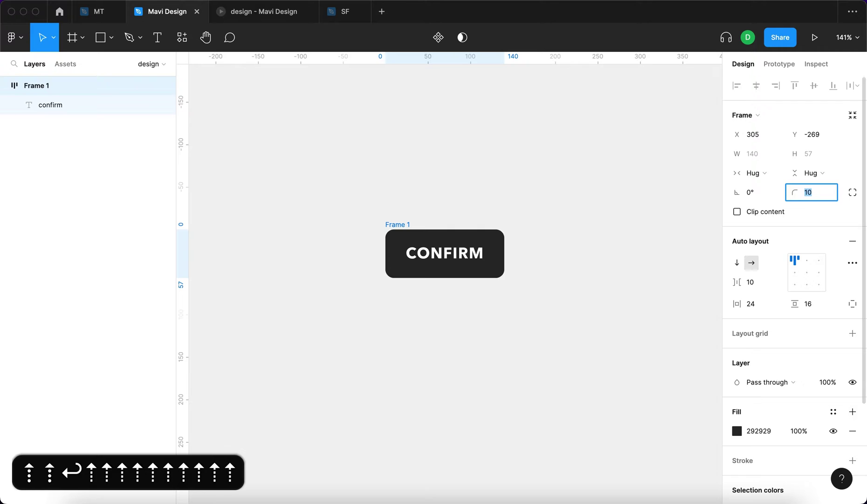
Step: Move the button frame up and left at 100% zoom
left_click_drag(406, 230, 320, 106)
key("super+0")
left_click(316, 141)
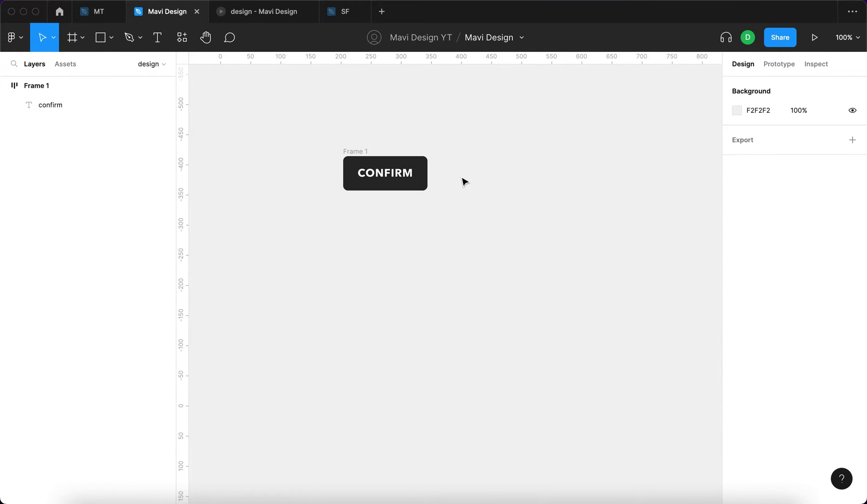
left_click_drag(363, 151, 337, 143)
Step: Rename the frame to 'confirmation button'
key("super+r")
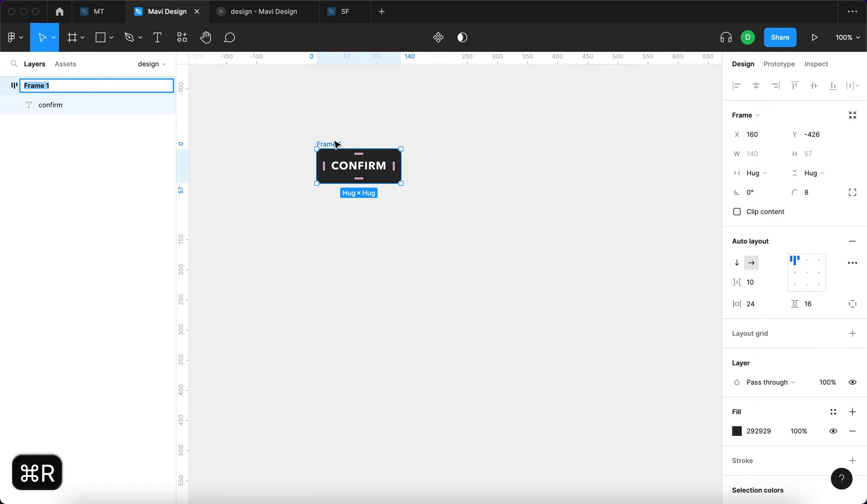
type("confirmation button")
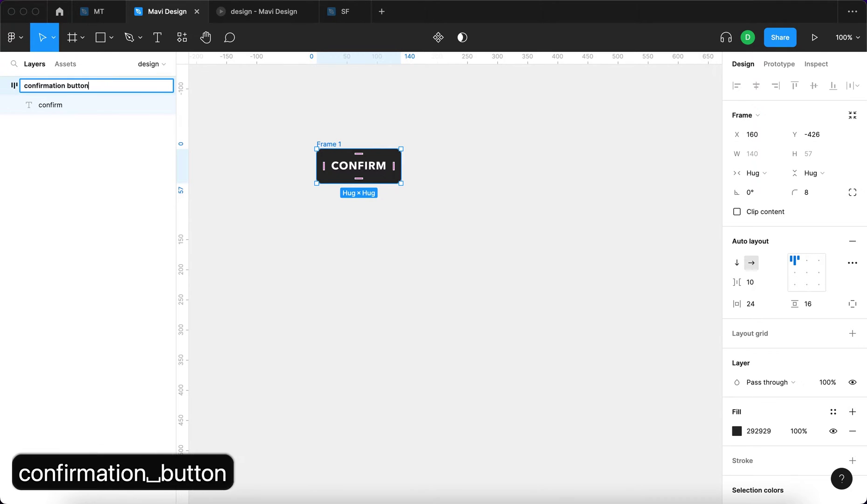
key("Return")
left_click(404, 143)
Step: Draw a circle below the button and shrink it to about 30 pixels
key("o")
left_click(476, 224)
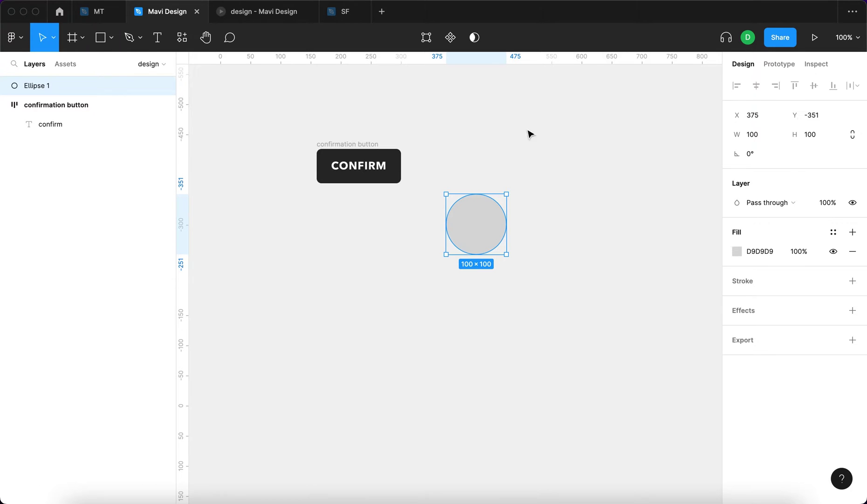
left_click_drag(483, 230, 498, 252)
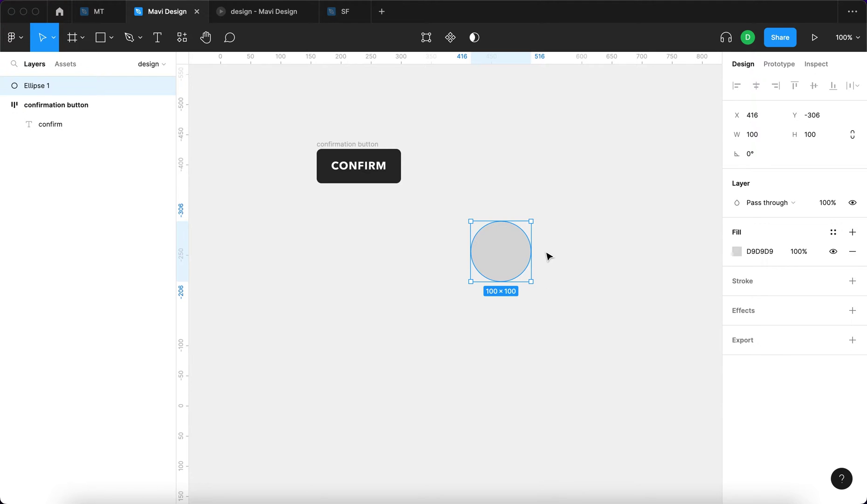
left_click_drag(533, 254, 511, 258)
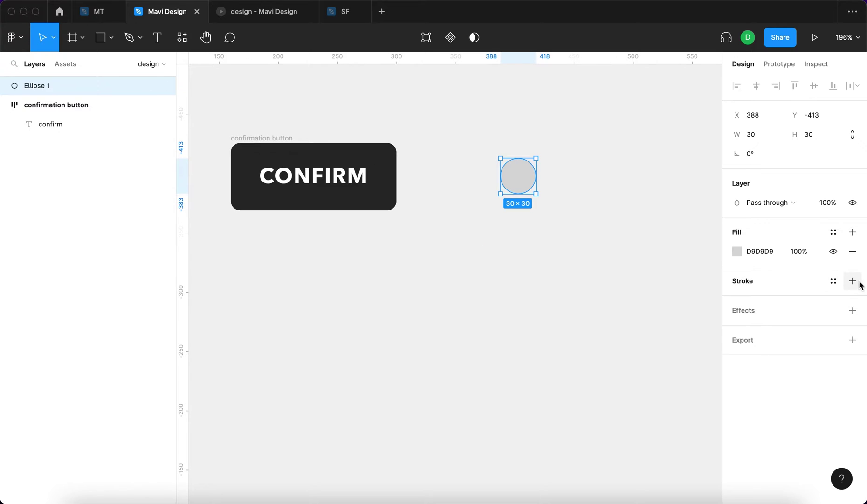
Step: Replace the circle's fill with a centred black stroke of weight 4
left_click(853, 280)
left_click(852, 251)
left_click(755, 308)
left_click(757, 285)
left_click(815, 302)
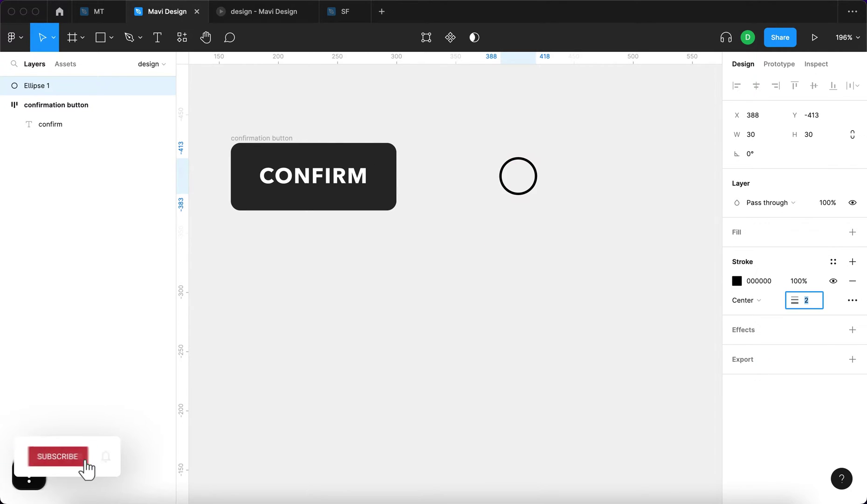
type("2")
key("Return")
left_click(811, 302)
type("4")
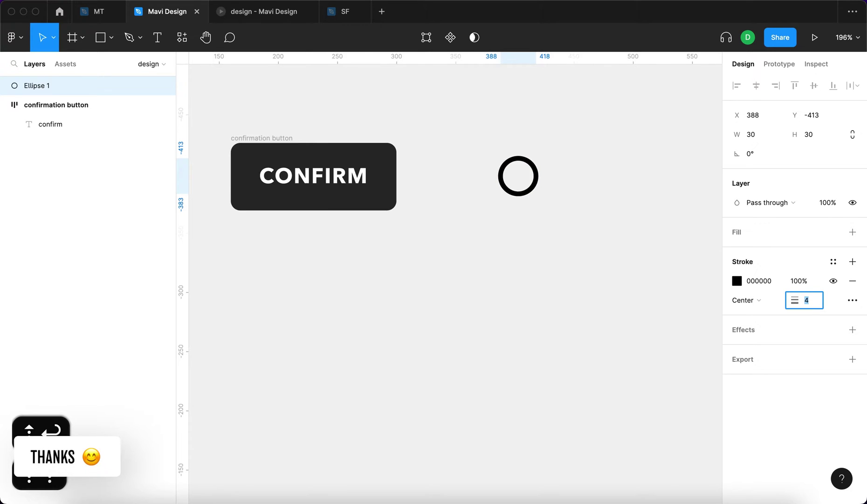
key("Return")
Step: Trim the ring to a 75% sweep arc with a 100% ratio
scroll(532, 162, "up", 5)
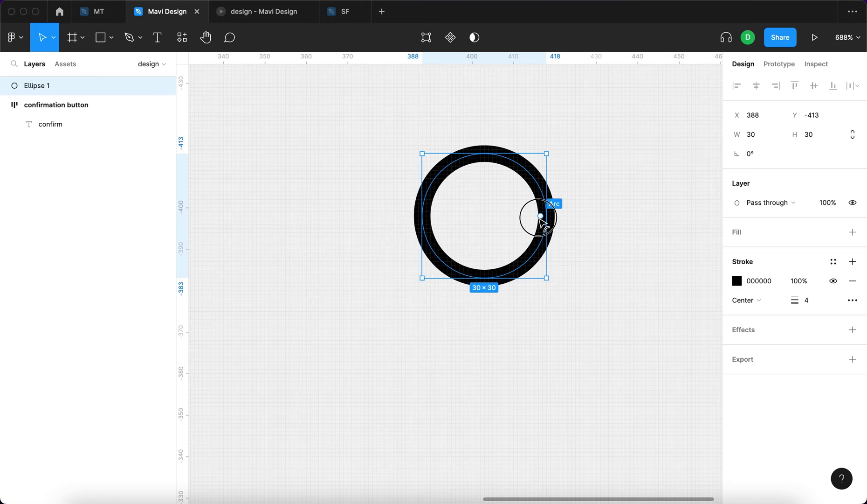
left_click_drag(541, 216, 485, 153)
left_click(823, 174)
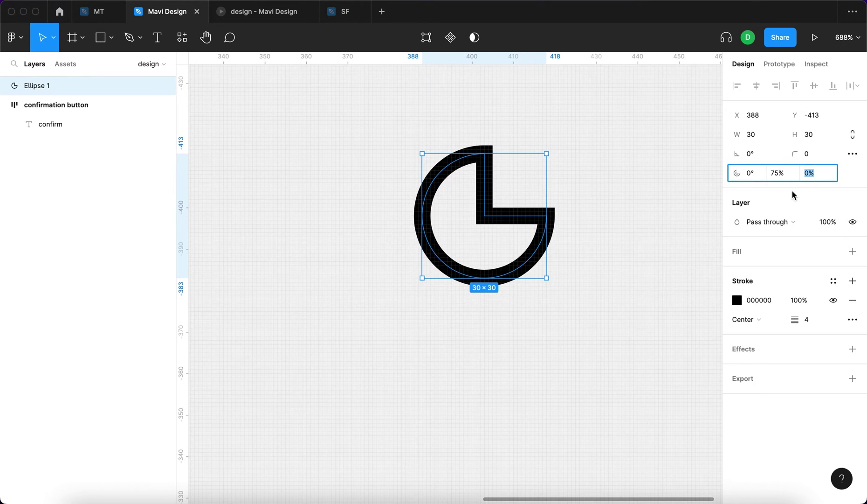
type("100")
key("Return")
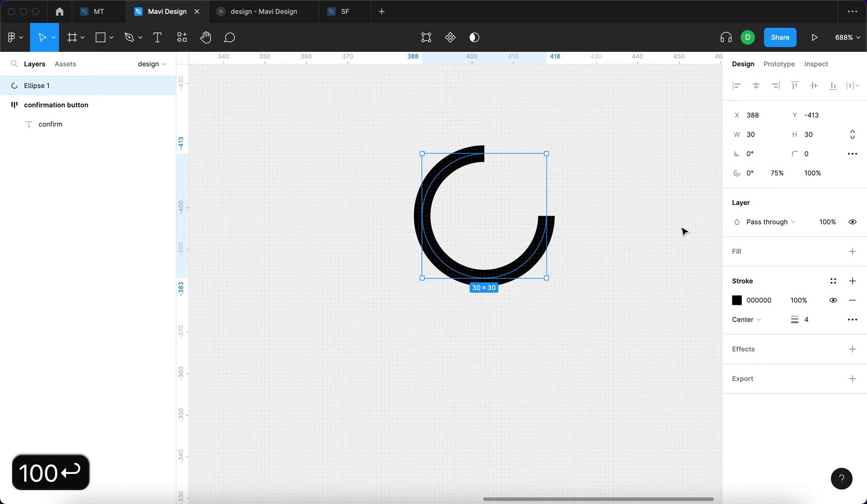
left_click(604, 153)
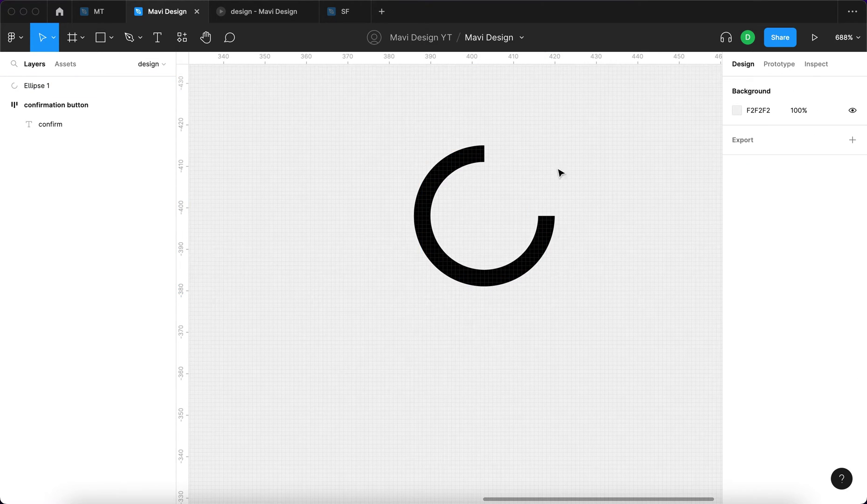
Step: Change the ring's stroke from Solid to Angular, fading the end stop to 0% opacity
left_click(540, 238)
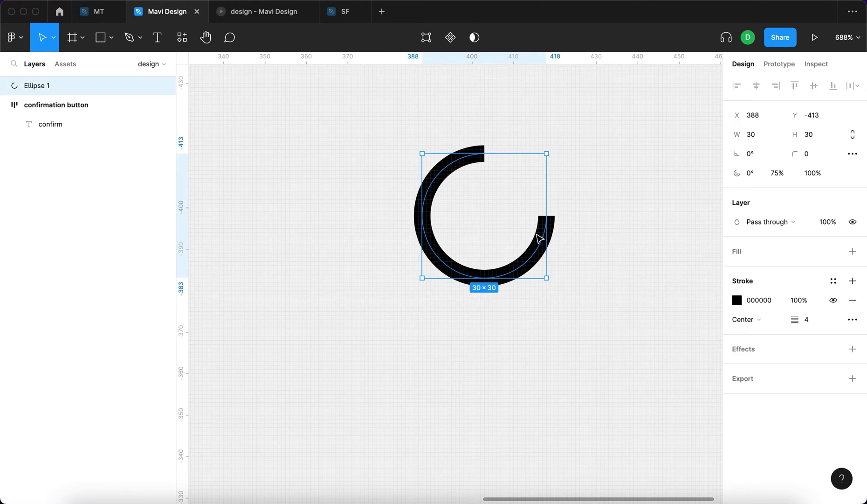
left_click(738, 301)
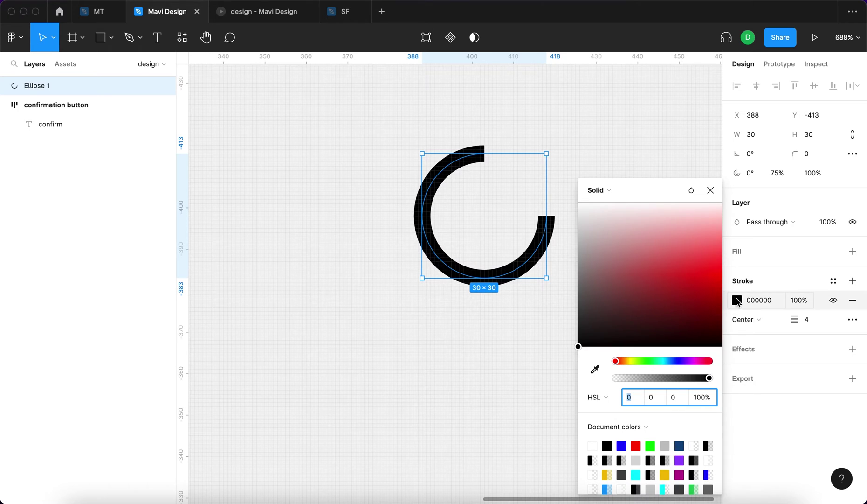
left_click(617, 196)
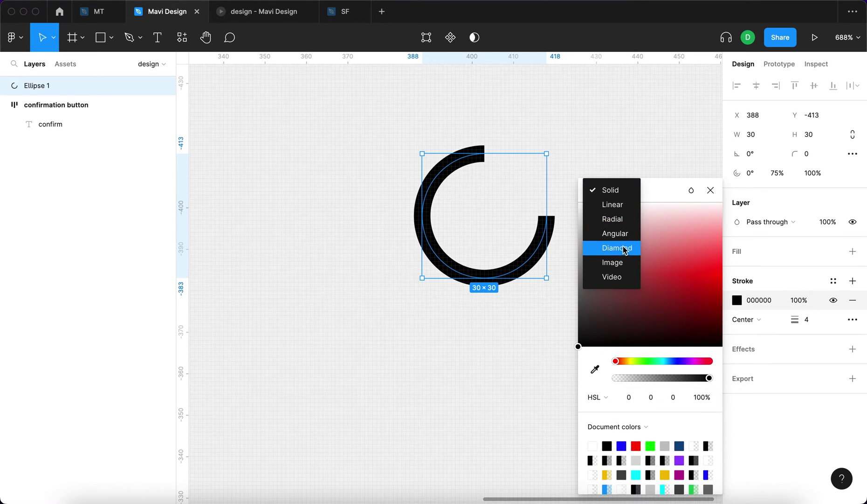
left_click(615, 233)
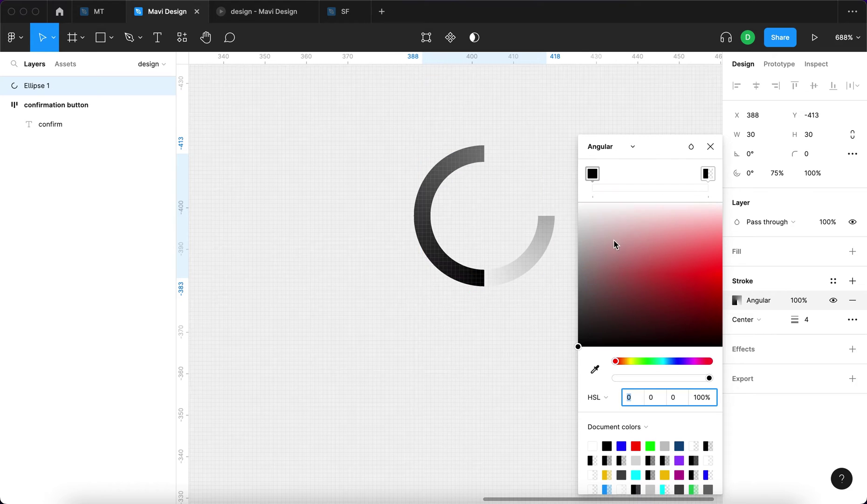
mouse_move(490, 275)
left_mouse_down()
mouse_move(513, 271)
mouse_move(551, 216)
left_mouse_up()
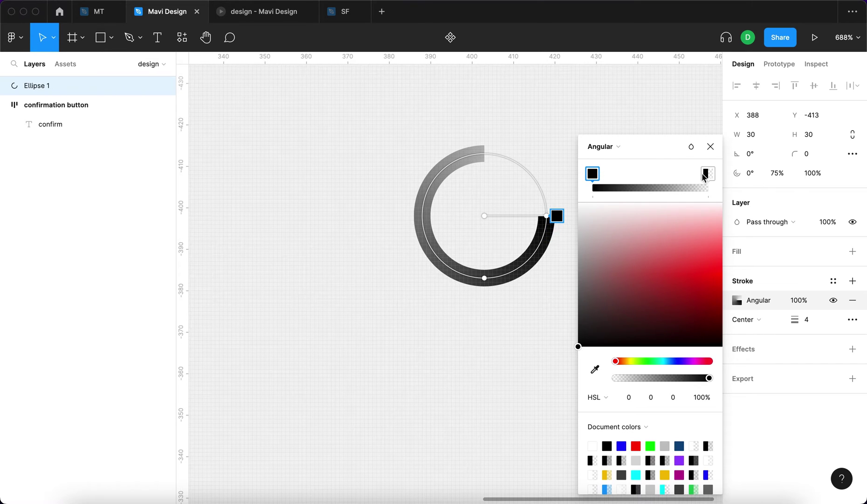
left_click_drag(705, 178, 683, 175)
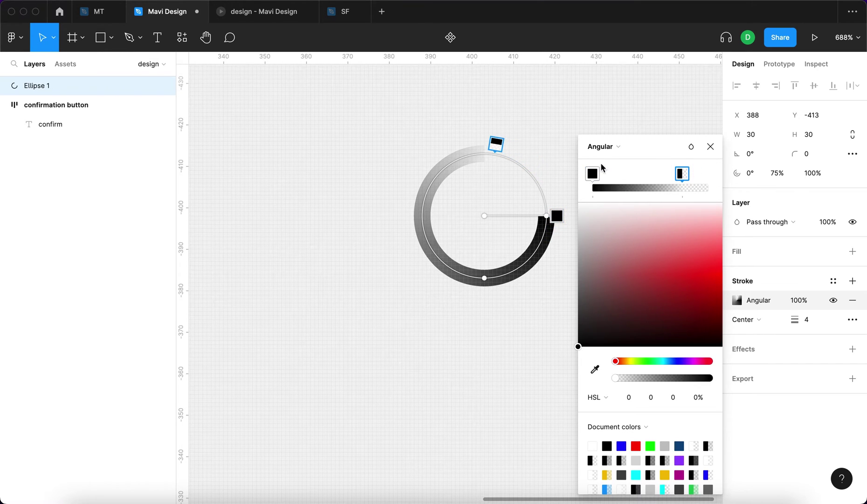
left_click_drag(601, 172, 679, 182)
mouse_move(601, 176)
left_mouse_down()
mouse_move(609, 177)
mouse_move(590, 177)
left_mouse_up()
left_click(468, 124)
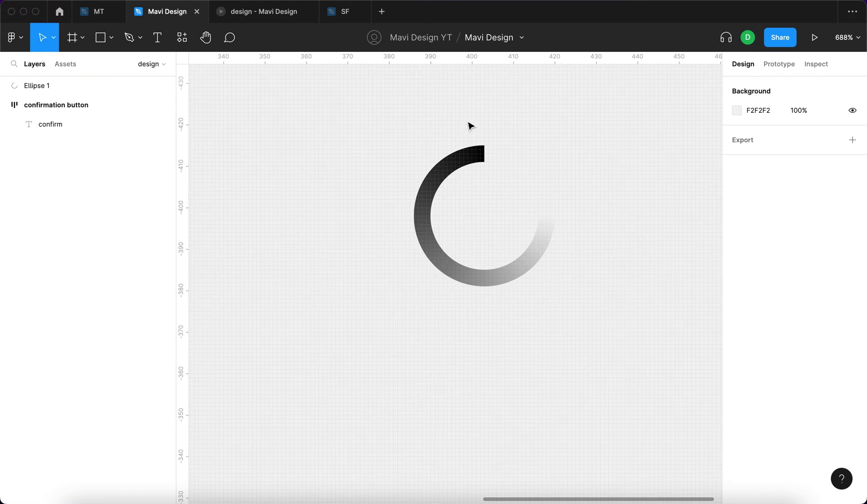
Step: Make the ring a component named 'loading wheel'
scroll(508, 284, "up", 5)
left_click(508, 284)
scroll(509, 284, "down", 5)
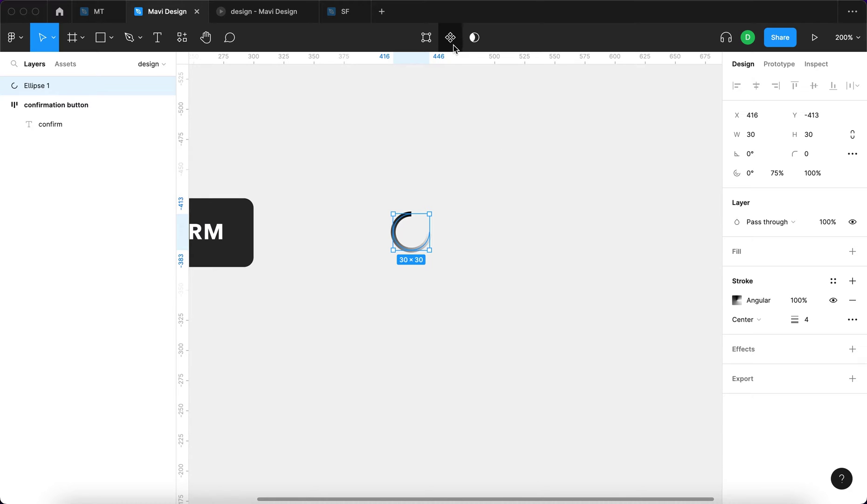
left_click(452, 44)
key("super+r")
type("loading wheel")
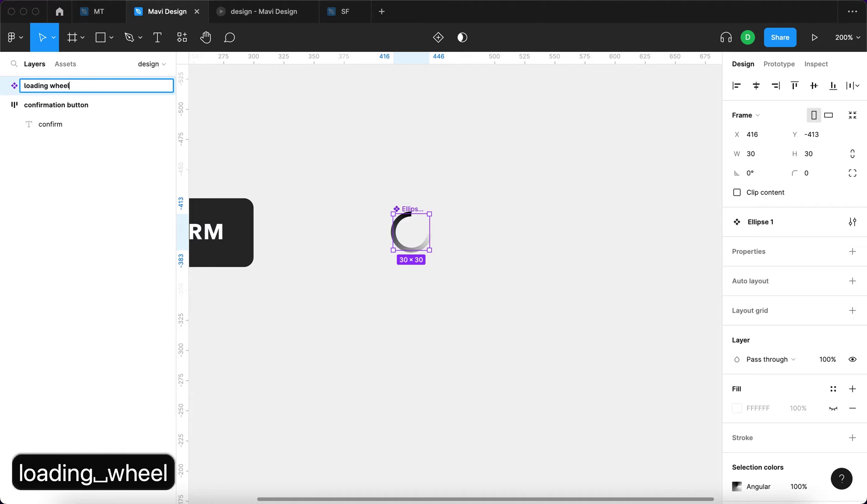
key("Return")
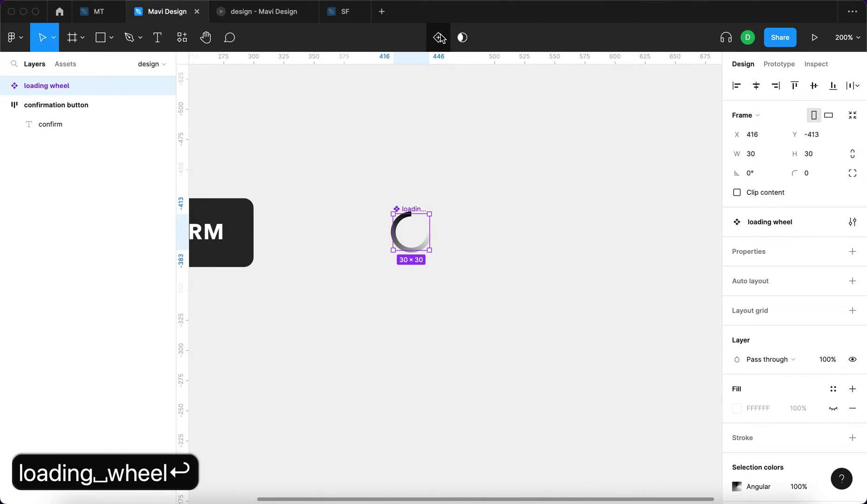
Step: Add two more variants and set the middle one's Property 1 to 02
left_click(440, 39)
type("01")
key("Return")
left_click(411, 332)
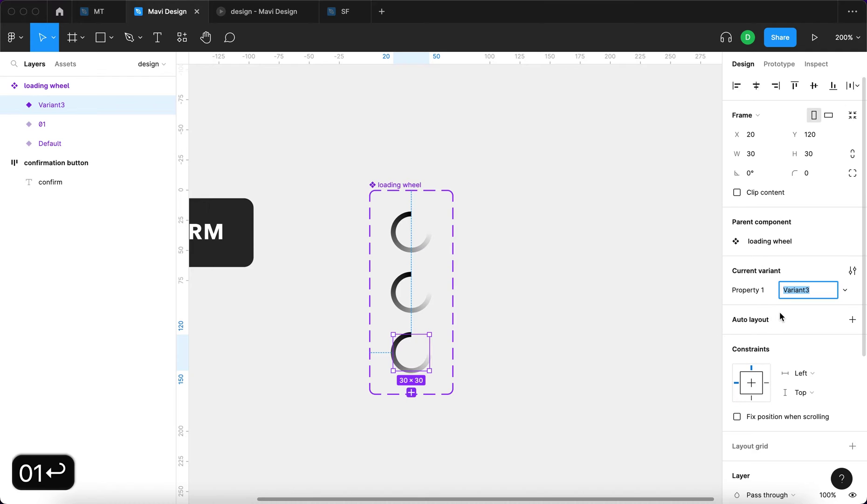
type("03")
key("BackSpace")
key("BackSpace")
left_click(417, 292)
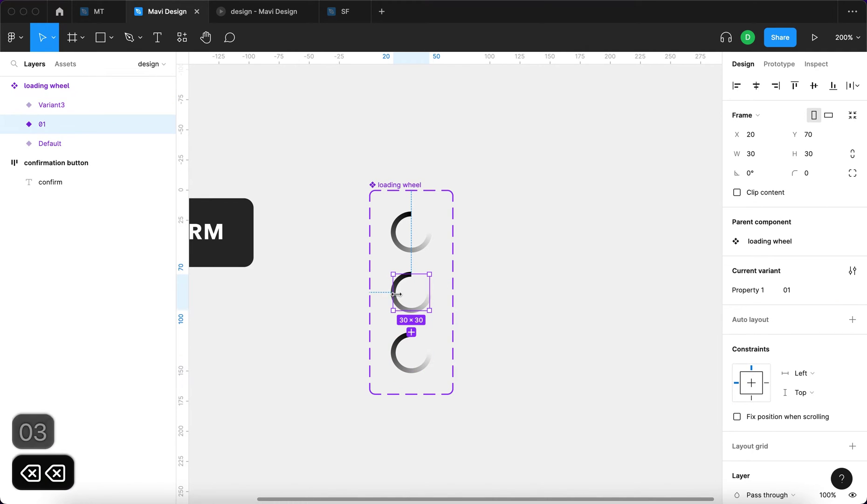
left_click(817, 294)
type("02")
key("Return")
Step: Set the bottom variant to 03 and add a fourth variant valued 04
left_click(403, 357)
left_click(817, 296)
type("03")
key("Return")
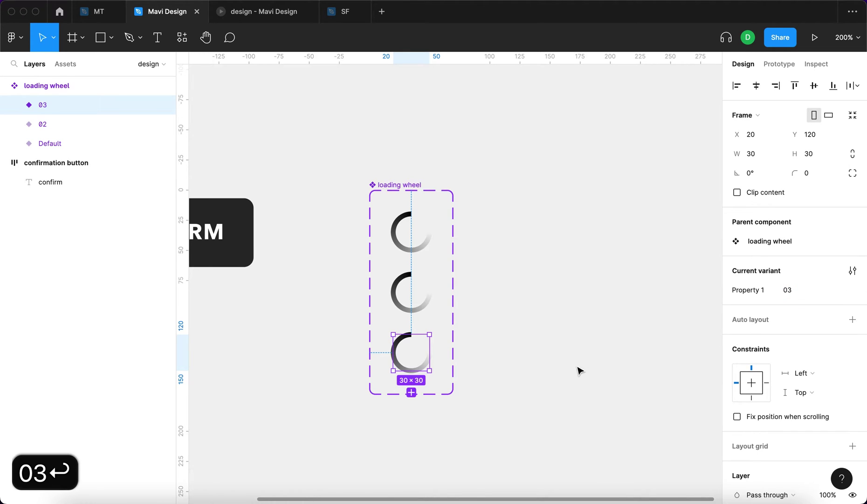
left_click(412, 392)
type("04")
key("Return")
Step: Change the top variant's Default value to 01
left_click(396, 231)
left_click(812, 290)
type("01")
key("Return")
left_click(528, 230)
left_click(28, 143)
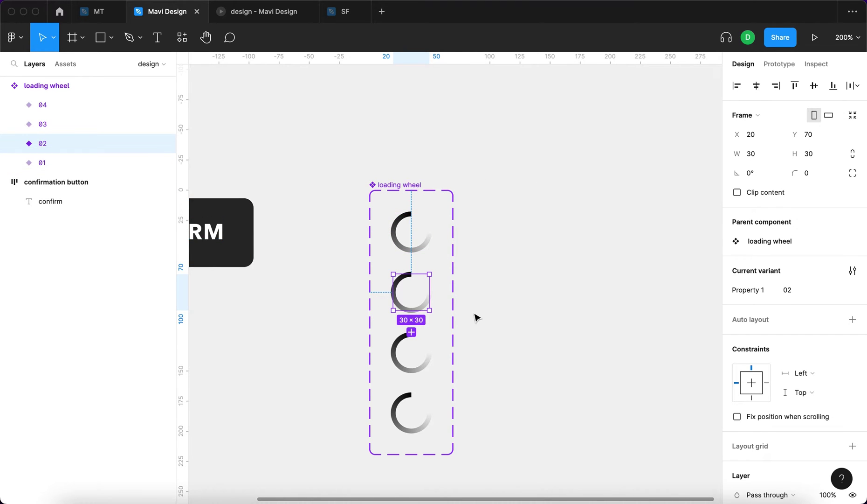
Step: Rotate the Ellipse 1 ring in variant 02 a quarter turn to -90°
left_click(19, 144)
left_click(80, 168)
left_click_drag(442, 274, 442, 327)
Step: Rotate the ring in variant 03 a half turn to 180°
left_click(79, 123)
left_click(21, 124)
left_click(71, 143)
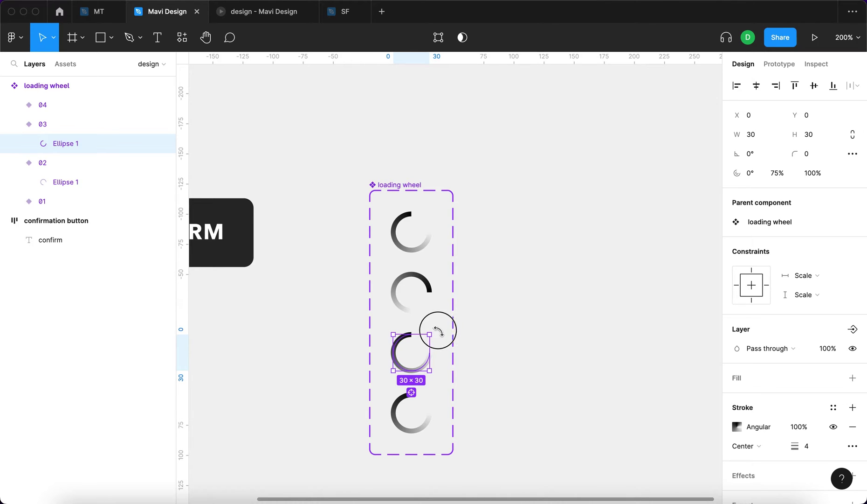
left_click_drag(439, 330, 376, 391)
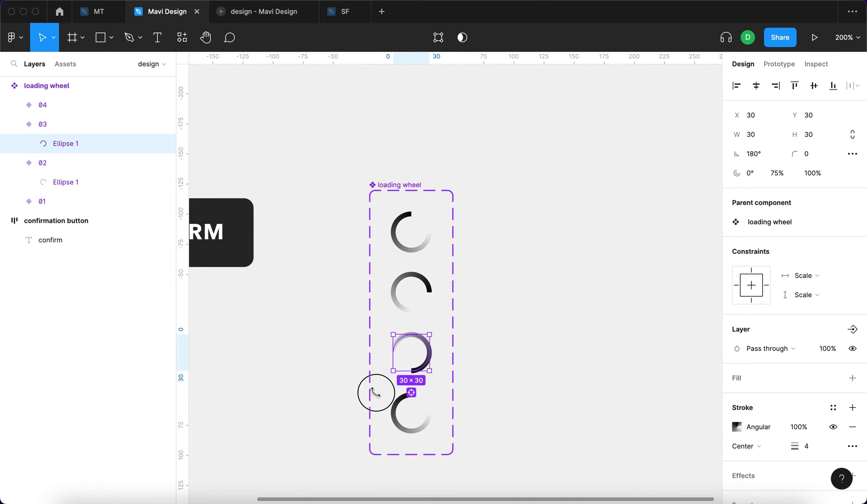
Step: Select variant 04's ring, leave it unrotated, and reselect variant 01
left_click(43, 105)
left_click(15, 105)
left_click(65, 124)
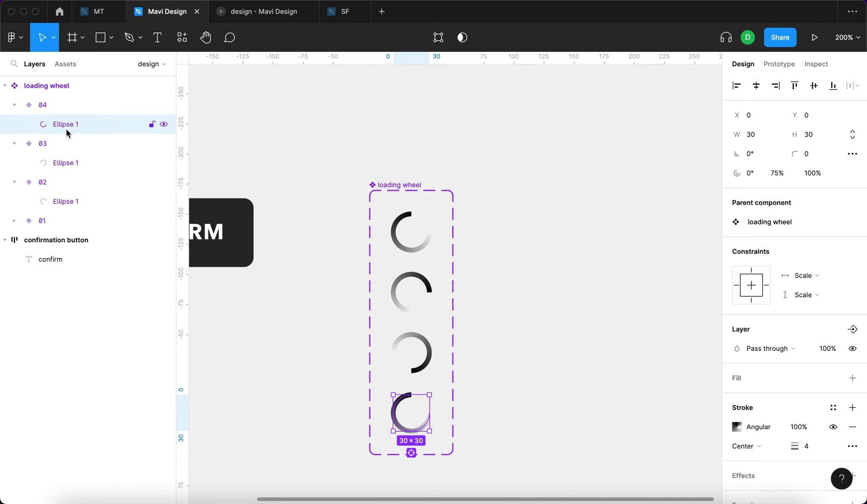
mouse_move(435, 390)
left_mouse_down()
mouse_move(442, 401)
mouse_move(428, 445)
mouse_move(427, 382)
mouse_move(437, 387)
left_mouse_up()
left_click(498, 333)
left_click(412, 238)
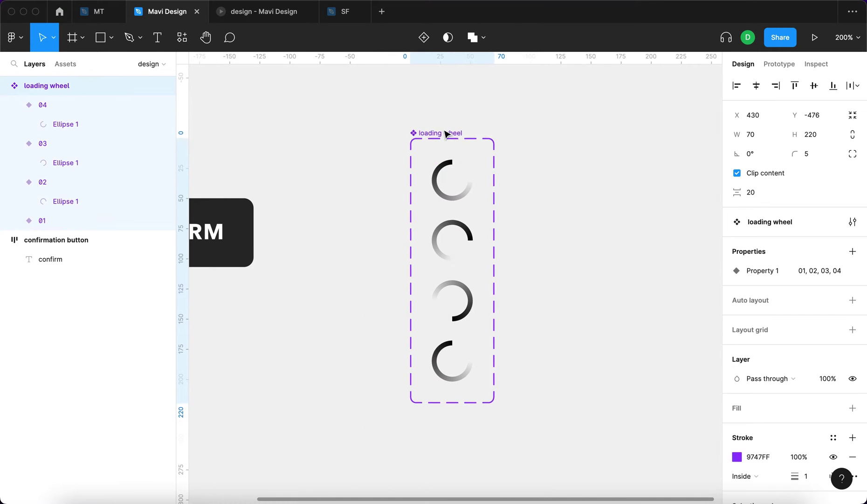
Step: Connect wheel variant 01 to 02 with an After delay trigger, minimal delay and 500ms duration
left_click(779, 64)
left_click(452, 183)
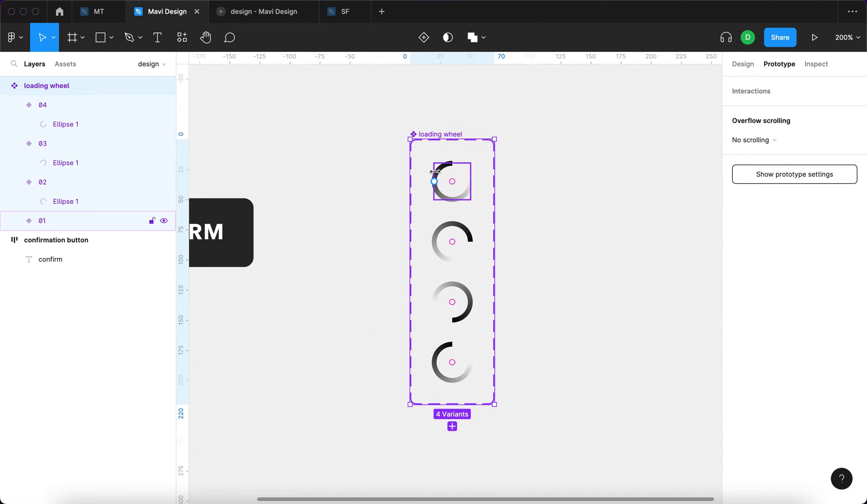
scroll(468, 180, "up", 3)
left_click_drag(443, 212, 445, 257)
left_click(655, 290)
left_click(676, 140)
type("0")
key("Return")
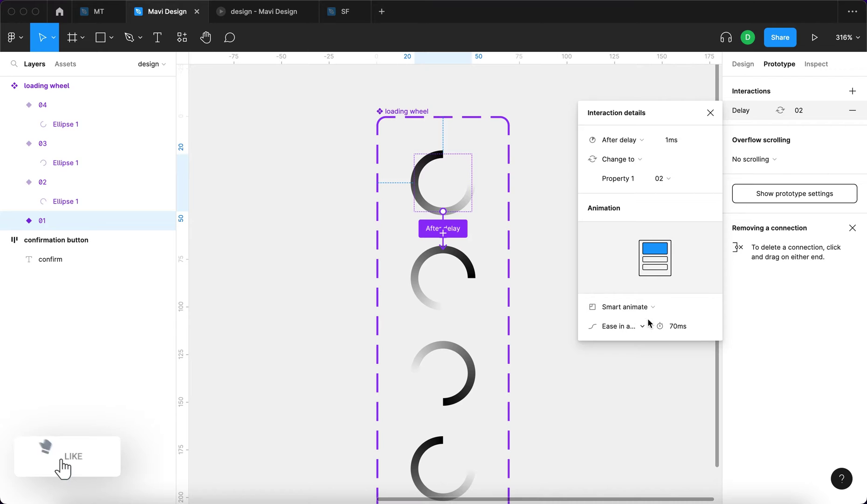
left_click(675, 326)
type("500")
left_click(446, 312)
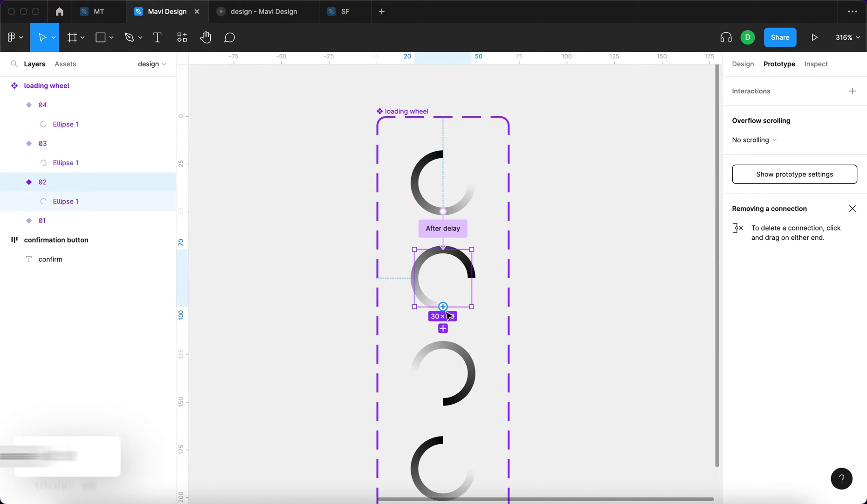
Step: Connect wheel variant 02 to 03 with a minimal After delay trigger
left_click_drag(447, 311, 450, 355)
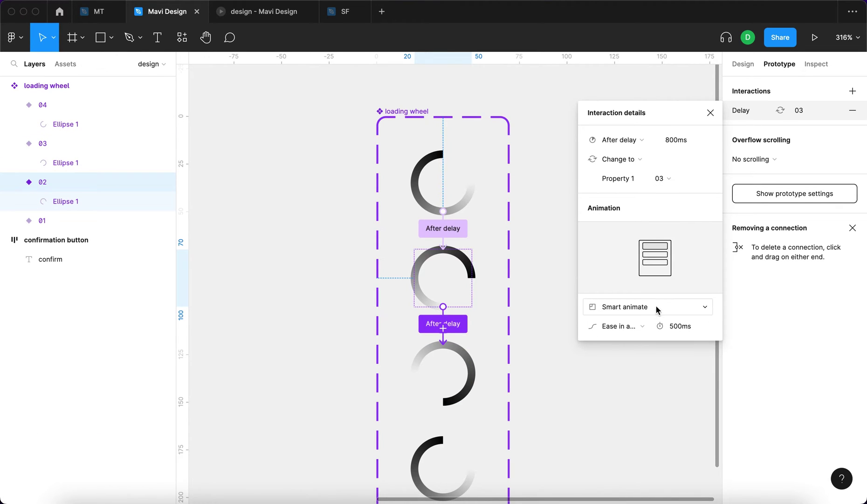
scroll(501, 343, "down", 2)
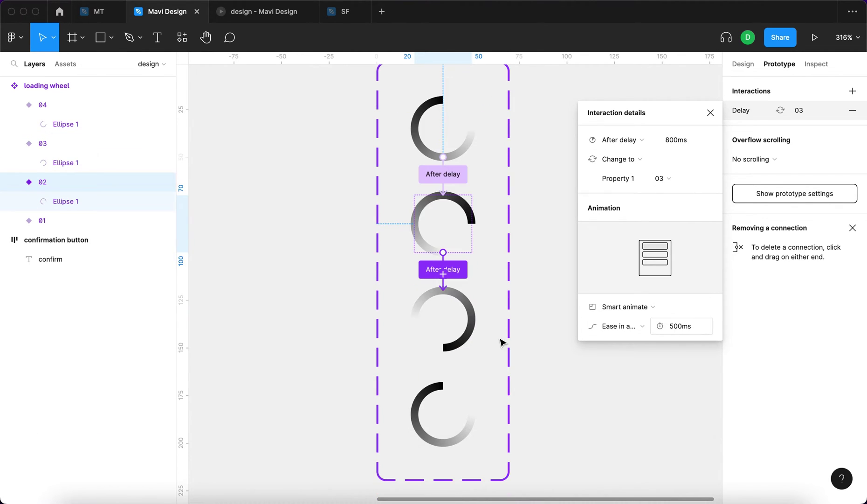
left_click(469, 338)
left_click_drag(444, 347, 443, 402)
left_click(621, 139)
left_click(620, 289)
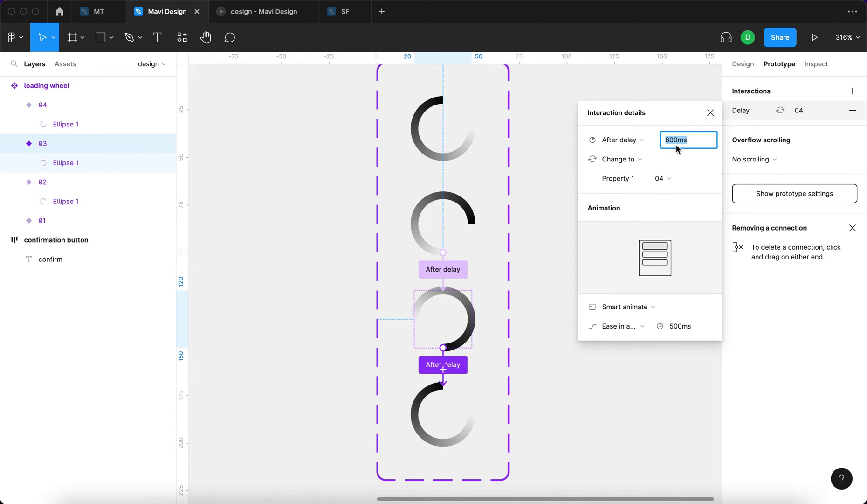
key("super+z")
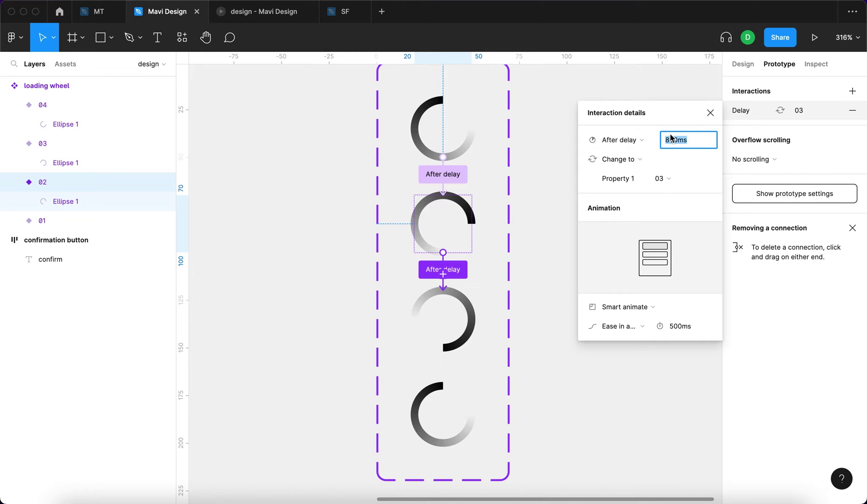
type("0")
key("Return")
Step: Set Linear easing on the 03→04, 02→03 and 01→02 delay transitions
left_click(434, 177)
left_click(452, 267)
left_click(466, 317)
left_click(459, 371)
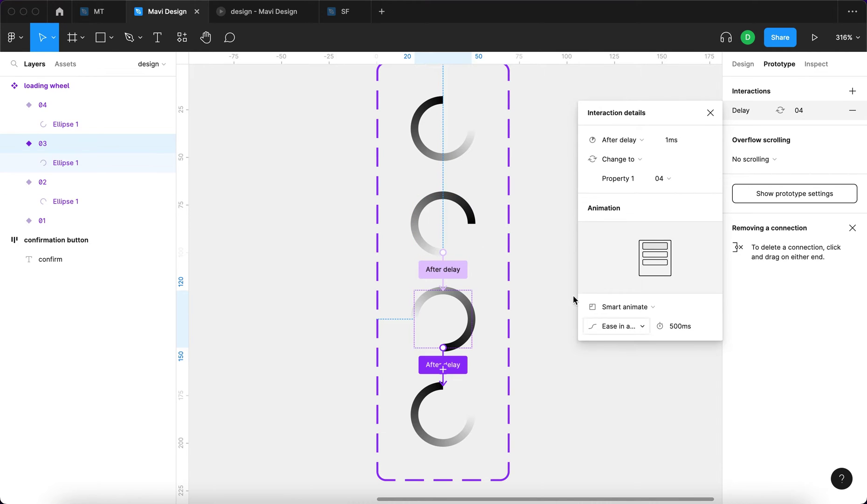
left_click(642, 328)
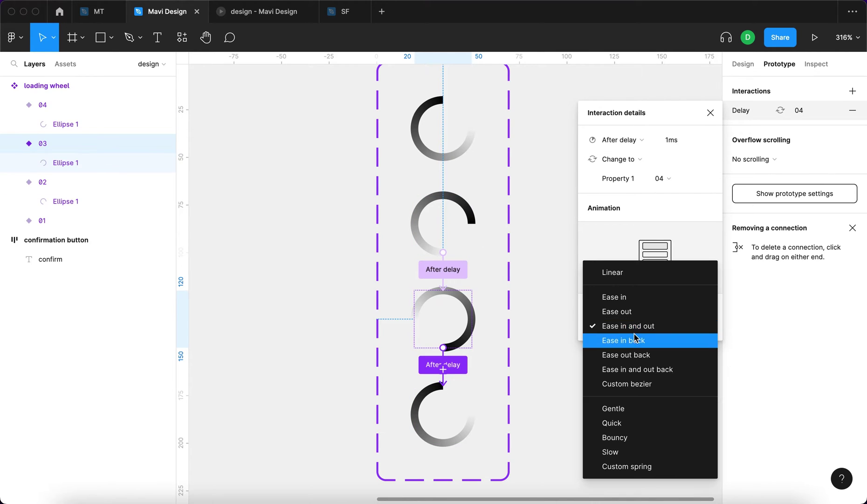
left_click(651, 275)
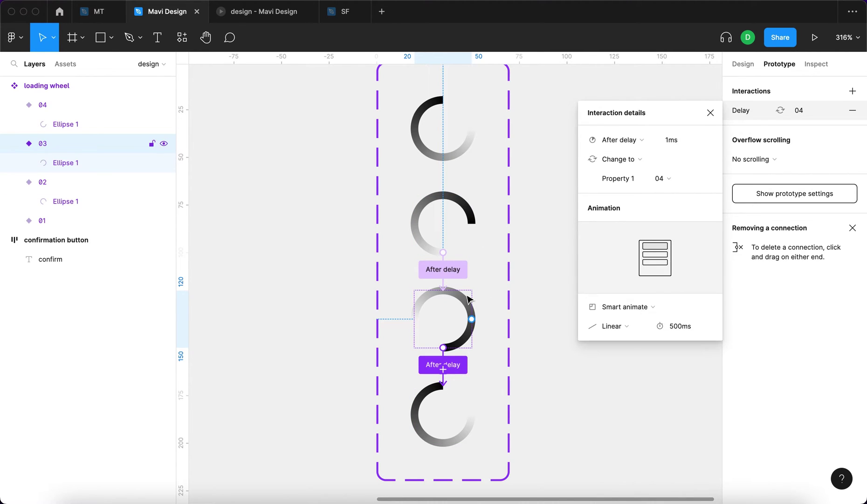
left_click(443, 270)
left_click(614, 325)
left_click(617, 269)
left_click(443, 174)
left_click(614, 326)
left_click(710, 113)
Step: Link variant 04 back to variant 01 with a 1ms After delay trigger
left_click(446, 412)
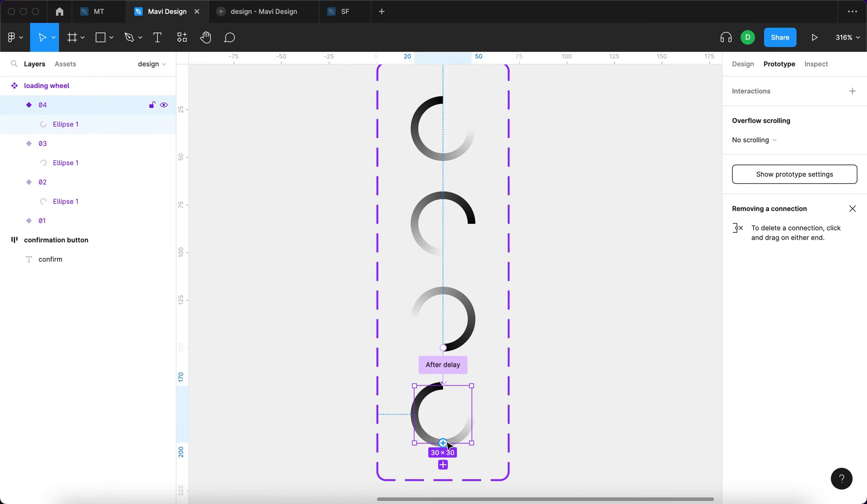
left_click_drag(443, 442, 450, 142)
left_click(618, 140)
left_click(637, 286)
left_click(689, 140)
type("1")
key("Return")
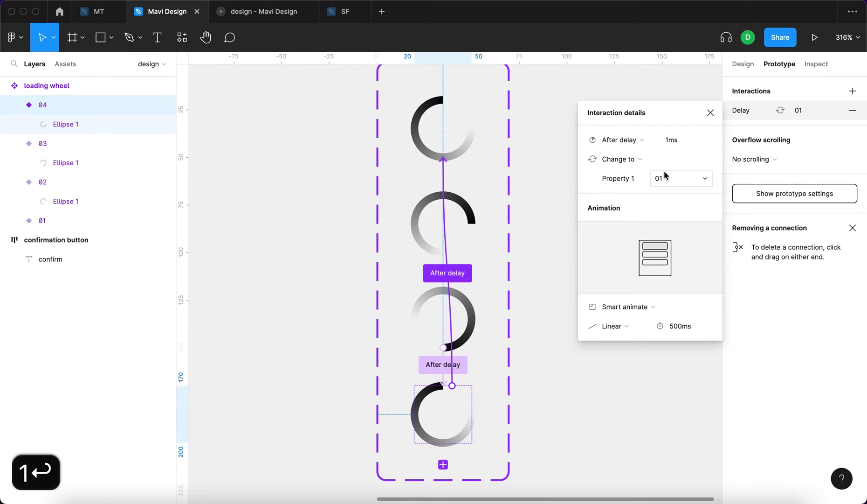
left_click(635, 329)
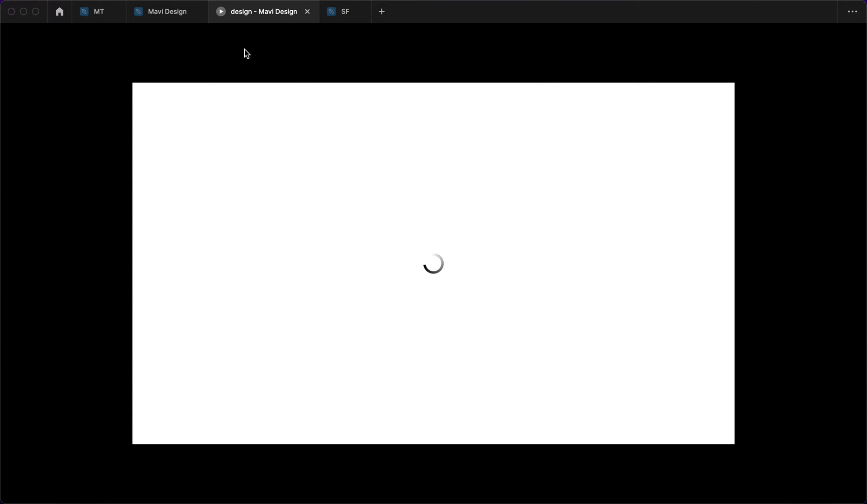
Step: Leave the prototype preview and return to the Mavi Design file
left_click(145, 13)
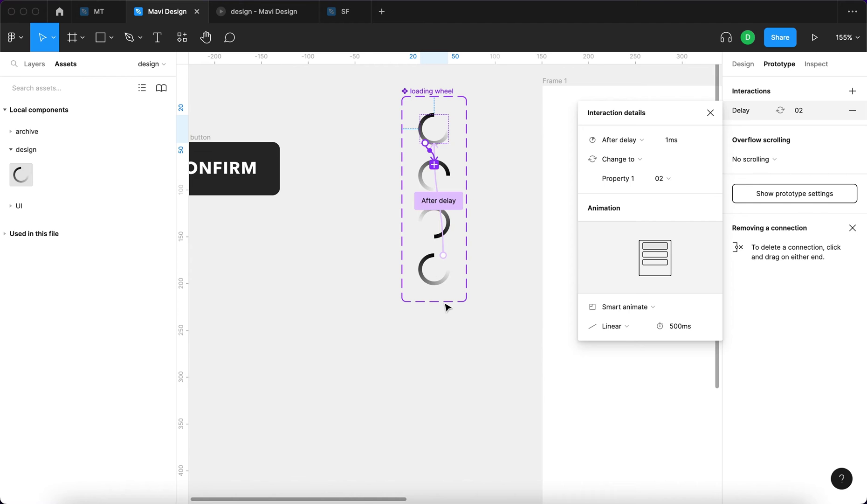
Step: Make the confirmation button a component and add two more variants
left_click(335, 124)
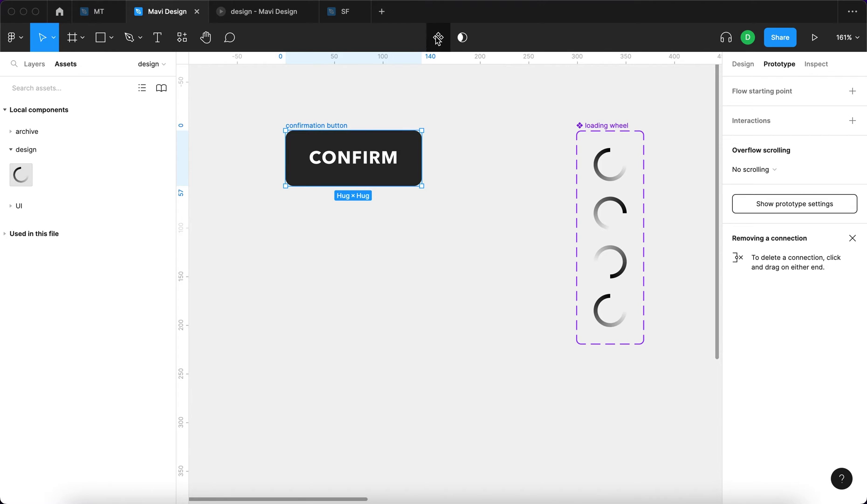
left_click(438, 37)
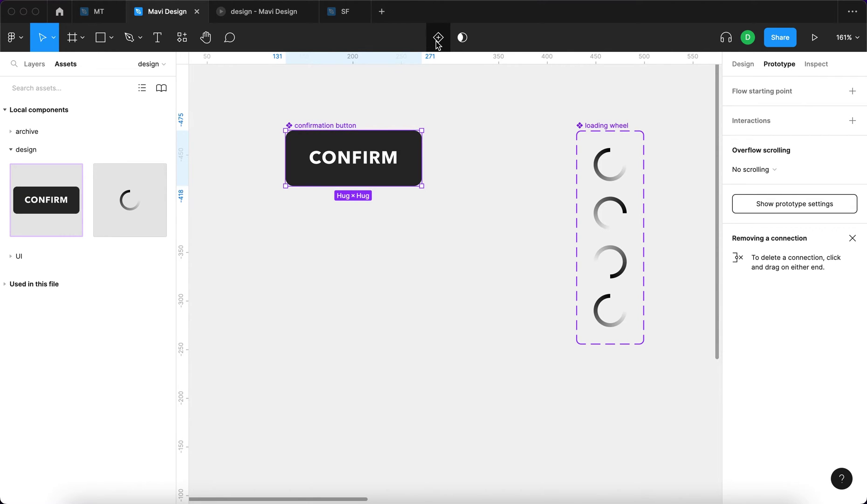
left_click(438, 38)
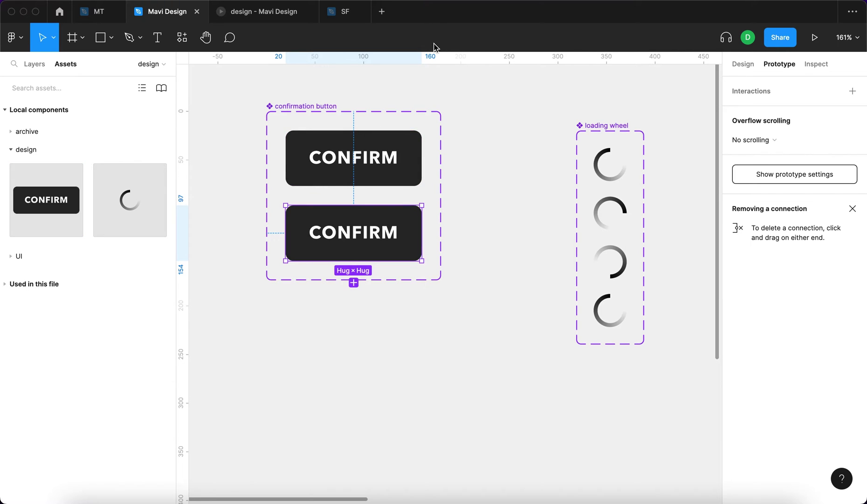
left_click(354, 282)
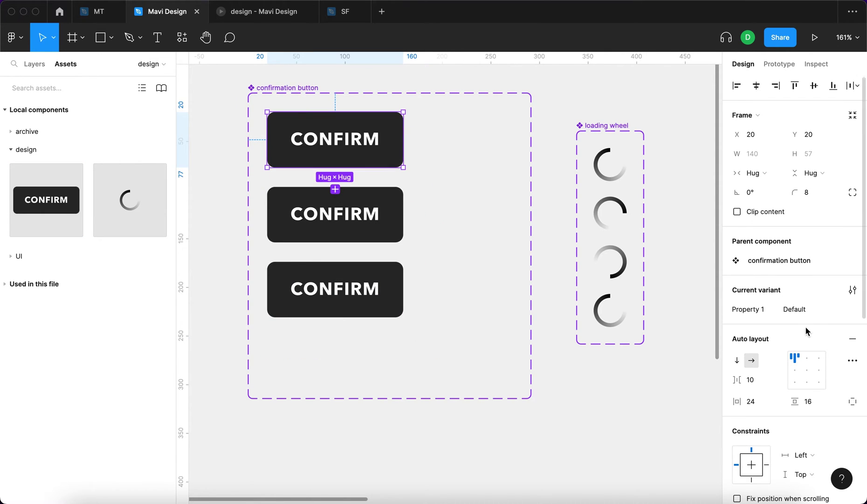
Step: Name the second and third variants 'in progress' and 'finished'
left_click(349, 213)
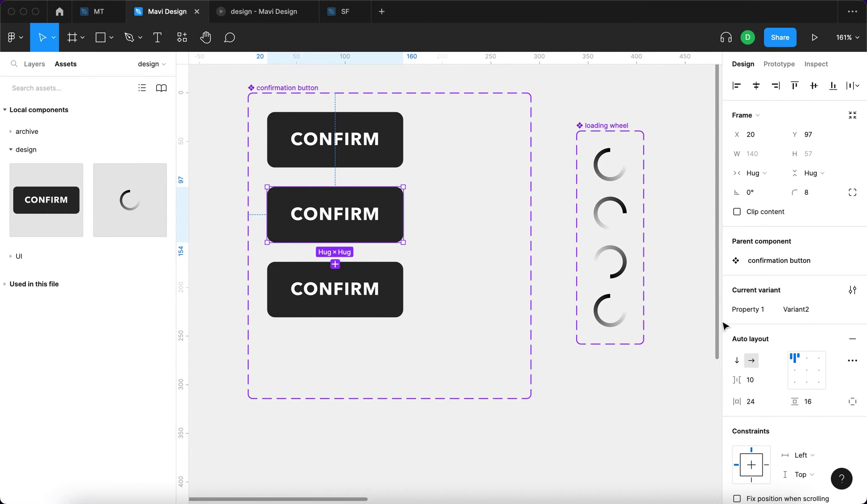
left_click(793, 315)
type("in progress")
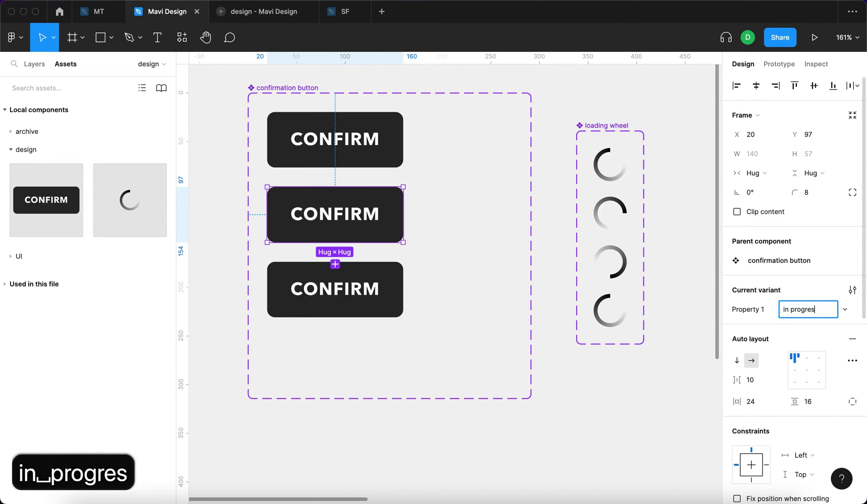
key("Return")
left_click(395, 288)
left_click(808, 310)
type("finished")
key("Return")
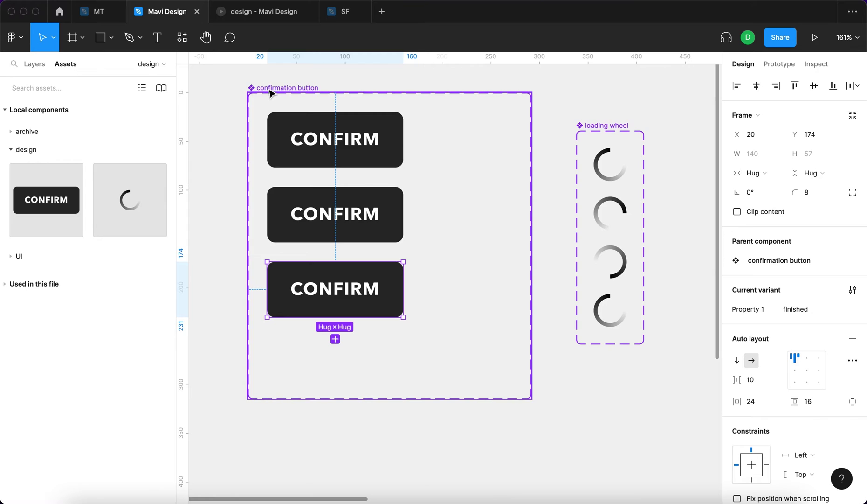
Step: Rename the component set's variant property to 'state'
left_click(270, 92)
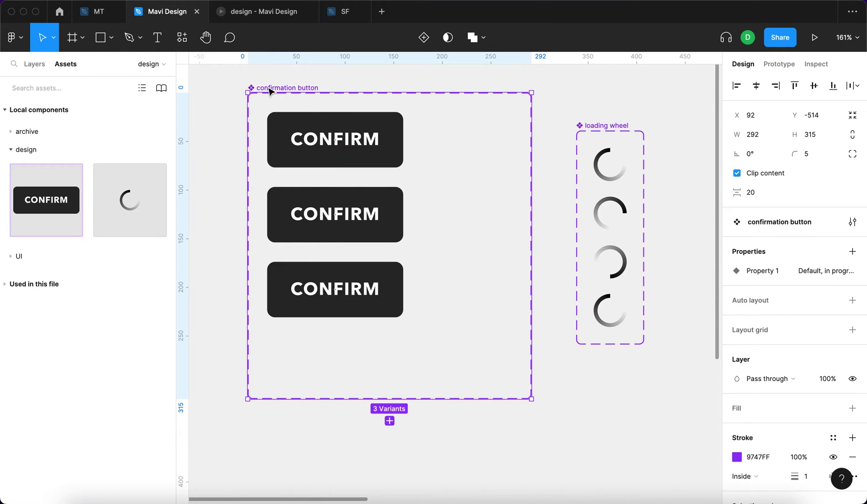
left_click(834, 271)
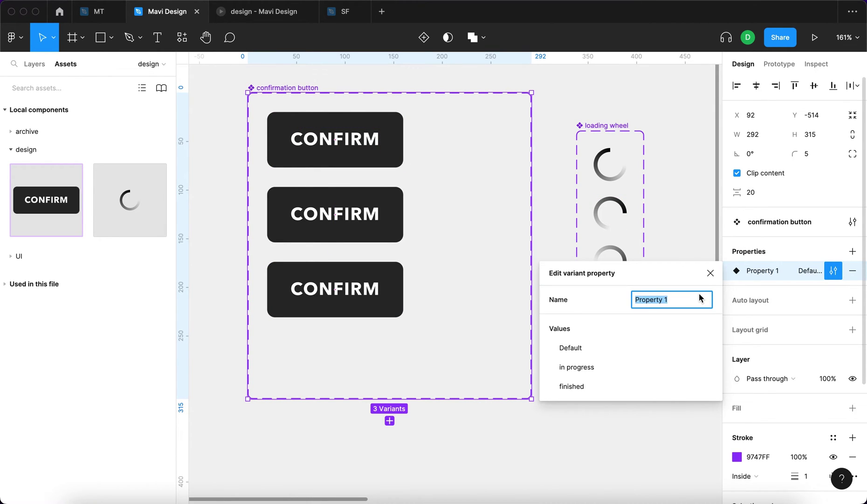
type("state")
key("Return")
Step: Replace the third variant's button label with 'CONFIRMED'
left_click(311, 141)
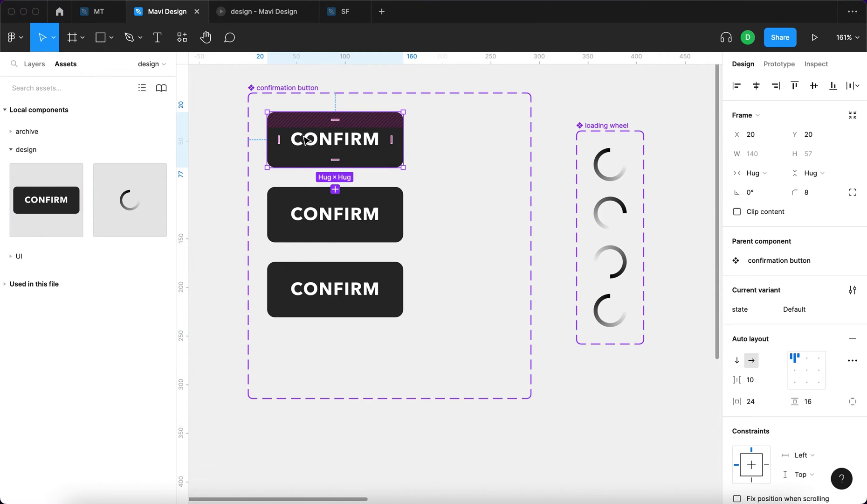
left_click(383, 195)
key("Escape")
left_click(302, 289)
left_click(539, 299)
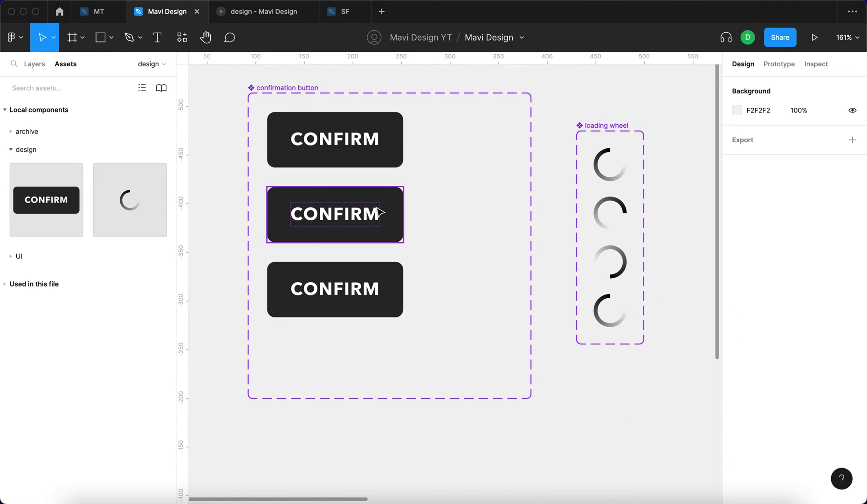
double_click(360, 299)
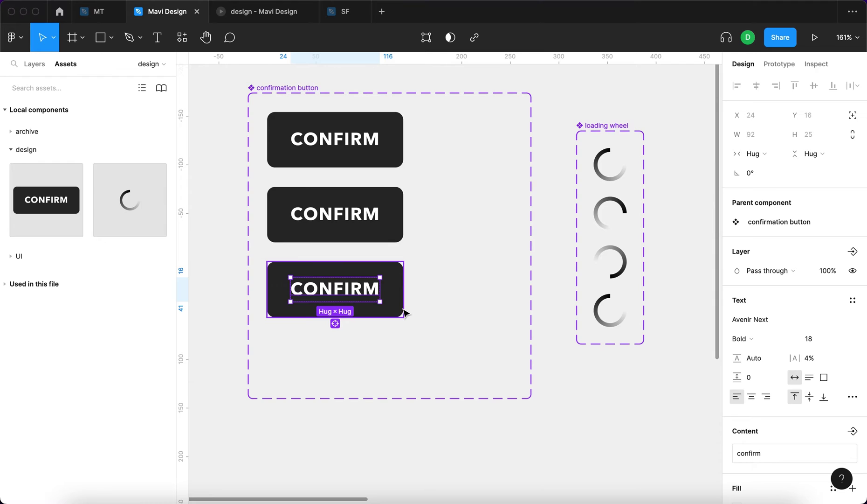
double_click(344, 293)
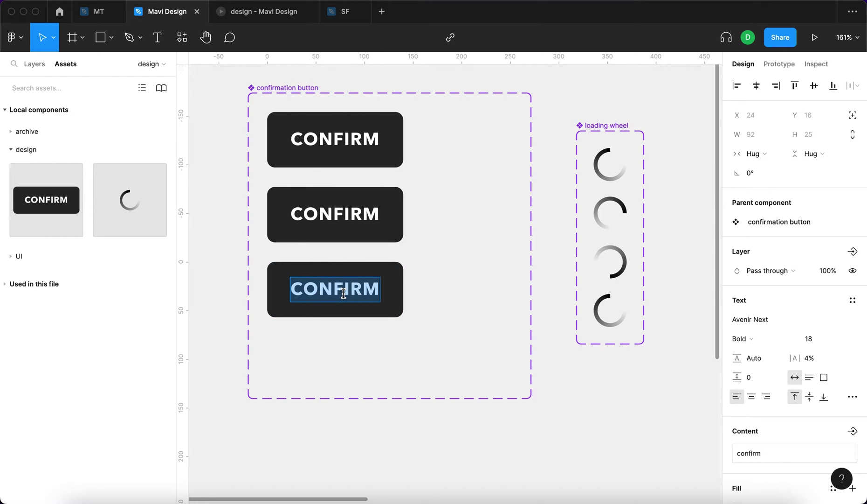
type("CONFIRMED")
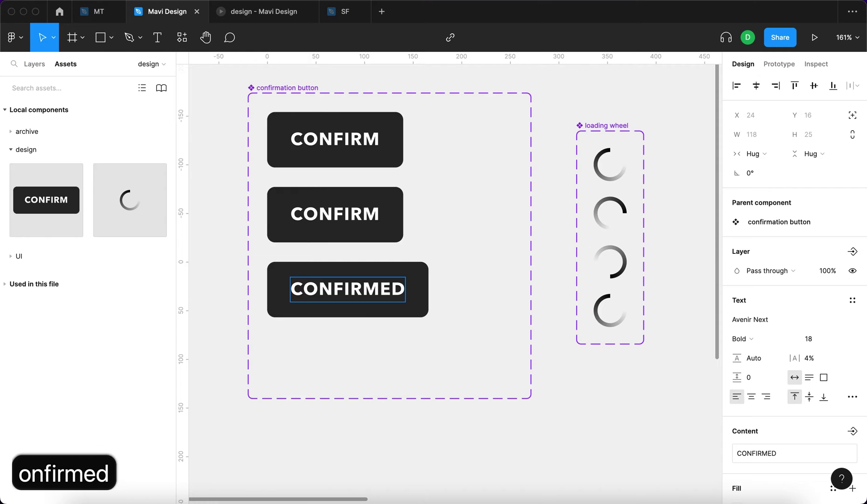
key("Escape")
left_click(362, 444)
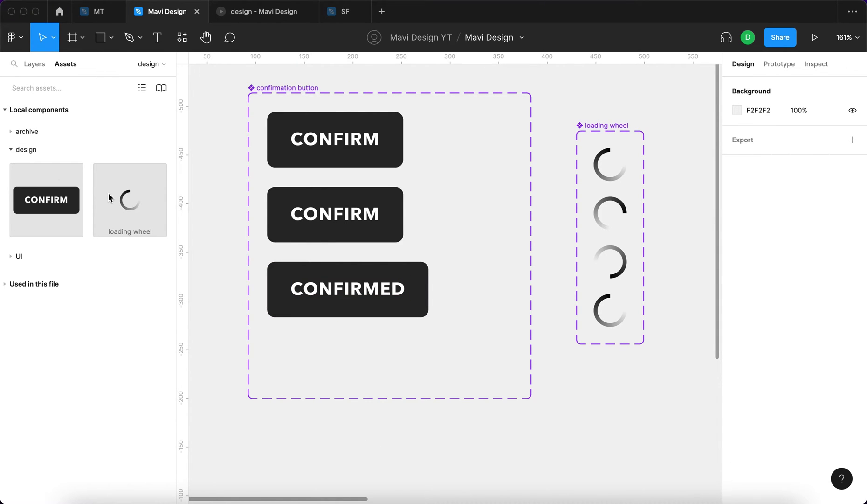
Step: Drag a loading wheel instance from Assets and paste it into the in progress button
left_click_drag(108, 193, 600, 403)
left_click(652, 453)
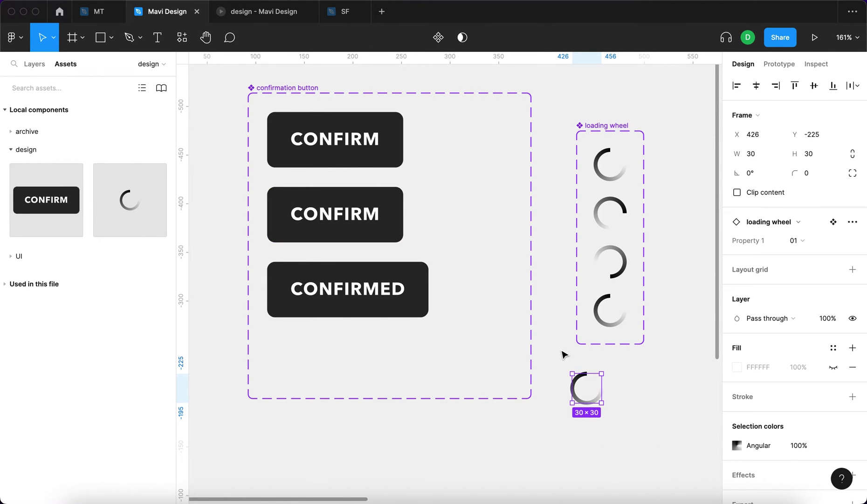
key("super+x")
left_click(273, 213)
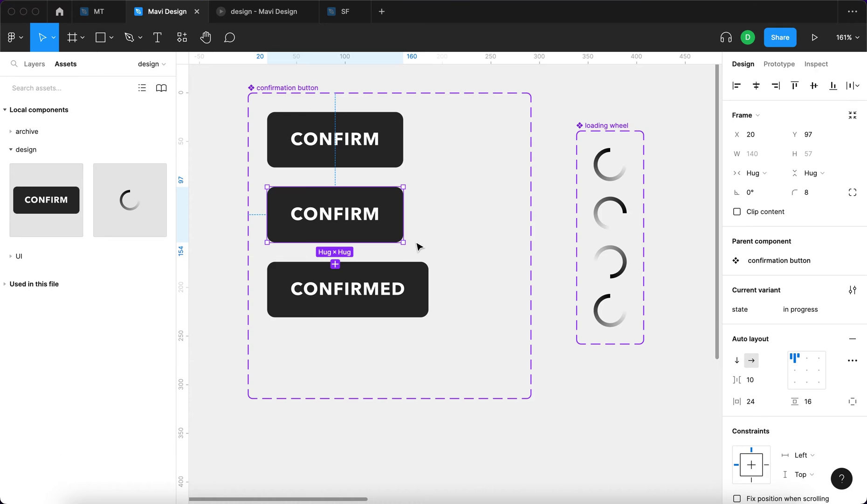
key("super+v")
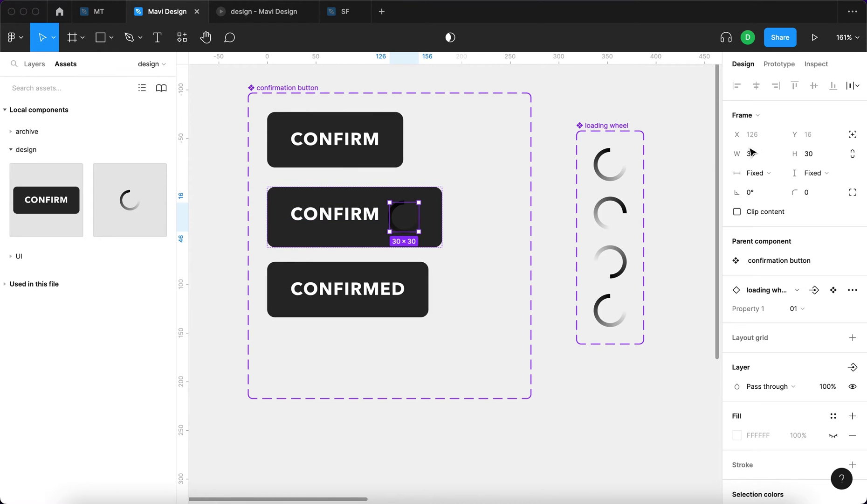
Step: Give the wheel absolute position, centre it, and set both constraints to Center
left_click(852, 136)
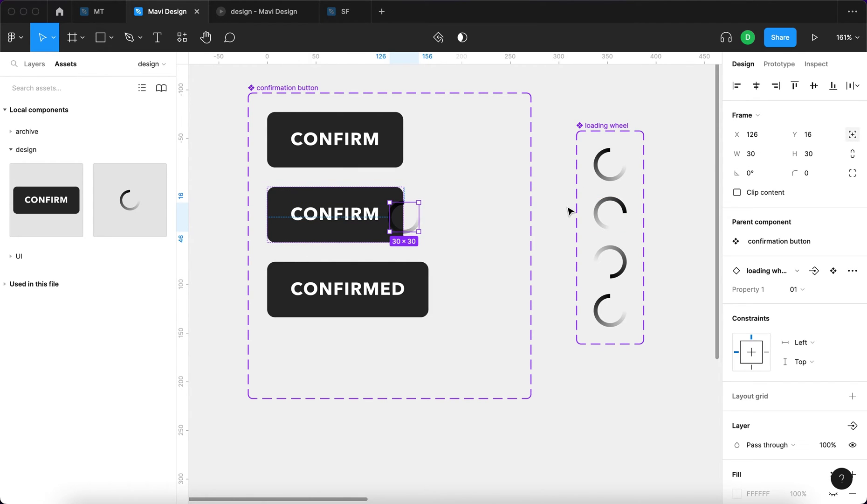
key("alt+h")
key("alt+v")
left_click(807, 347)
left_click(791, 341)
left_click(812, 363)
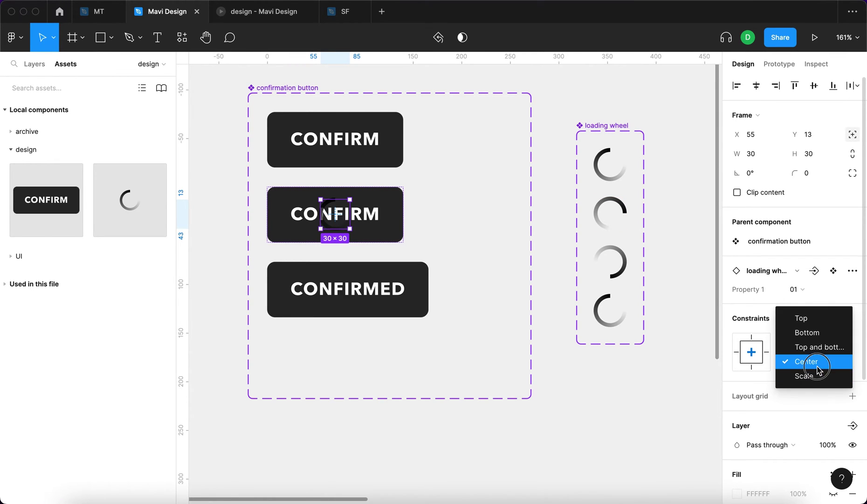
left_click(807, 361)
key("Escape")
Step: Give all three button variants a deep blue 003B95 fill
left_click(395, 224, "shift")
left_click(412, 277, "shift")
scroll(798, 345, "down", 5)
scroll(797, 345, "down", 3)
left_click(736, 289)
left_click_drag(686, 362, 672, 361)
left_click_drag(697, 319, 735, 304)
Step: Change the in progress button's fill to grey
left_click(353, 236)
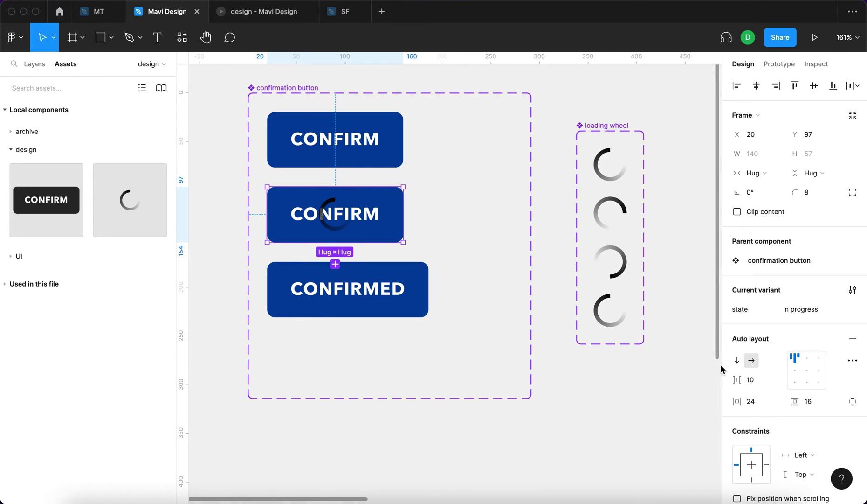
scroll(737, 368, "down", 5)
left_click(739, 405)
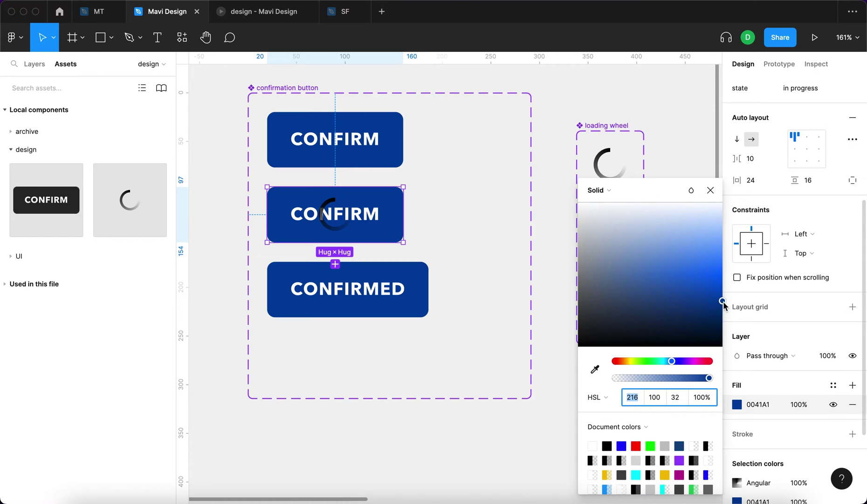
left_click_drag(724, 303, 536, 269)
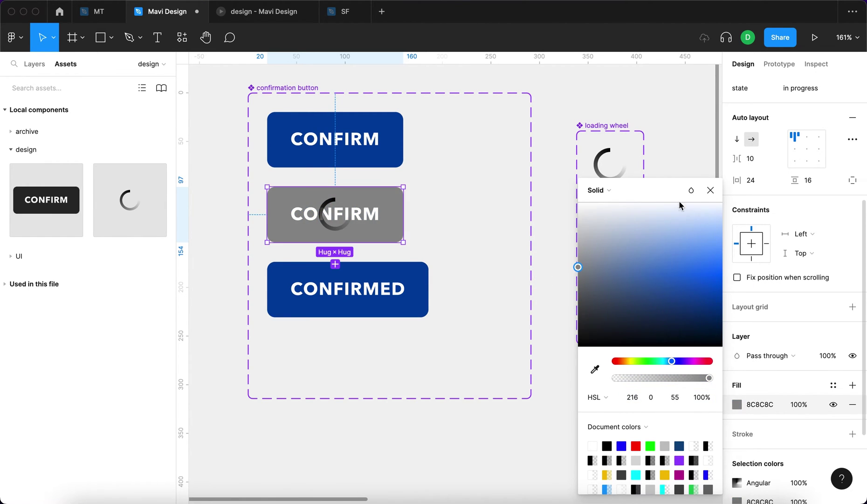
left_click(708, 191)
Step: Darken the in progress button's label colour to 565656
left_click(365, 219)
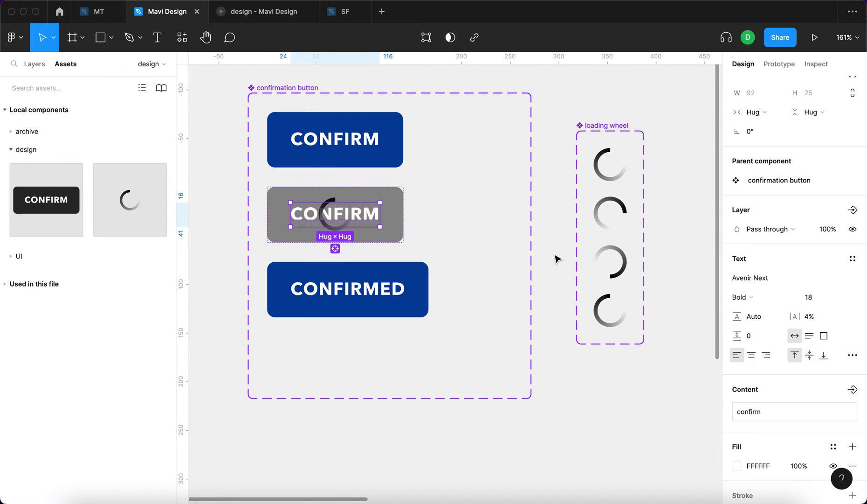
scroll(739, 371, "down", 3)
left_click(738, 370)
left_click_drag(600, 272, 533, 303)
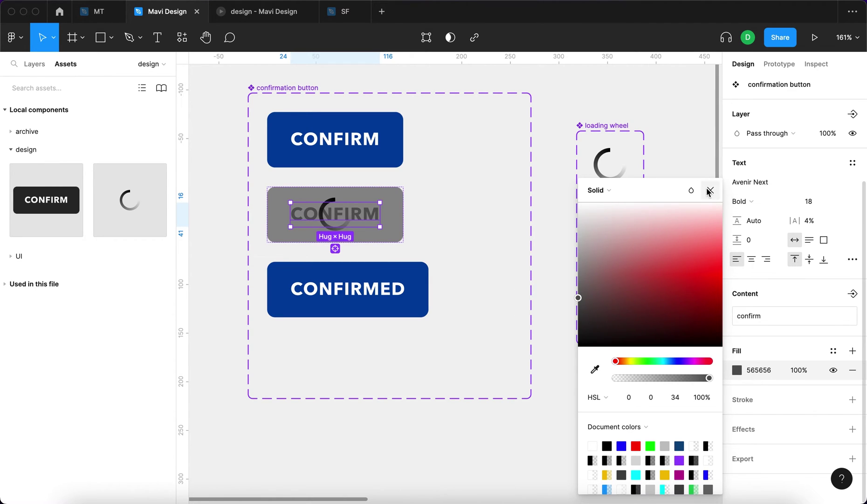
left_click(482, 227)
left_click(483, 227)
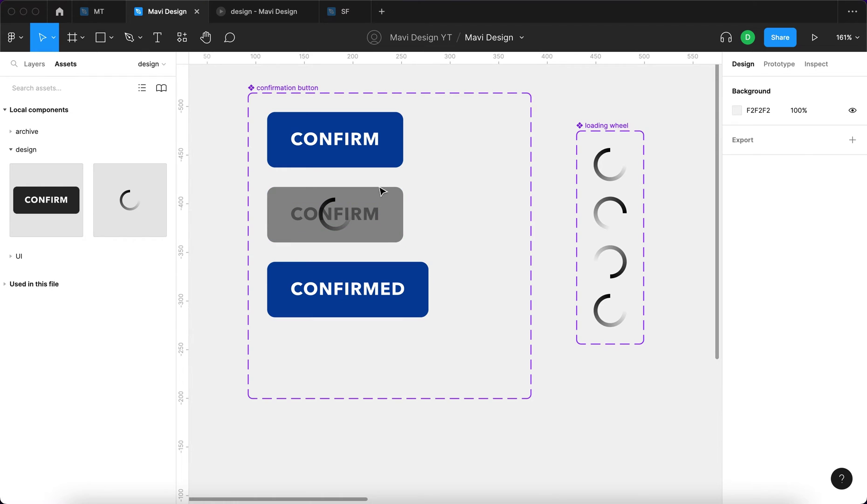
Step: Show the Angular gradient colours of the loading wheel inside the grey button
double_click(334, 213)
scroll(767, 336, "down", 4)
left_click(737, 401)
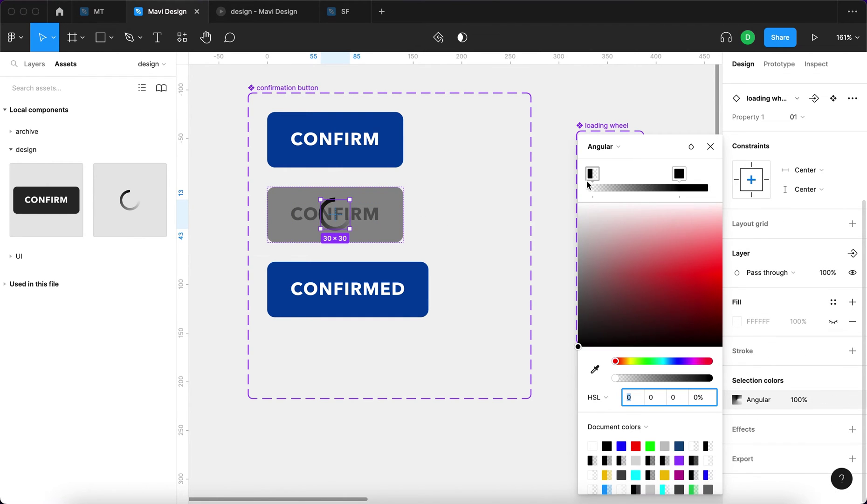
Step: Move the loading wheel set closer to the button frame
left_click(711, 146)
left_click(554, 176)
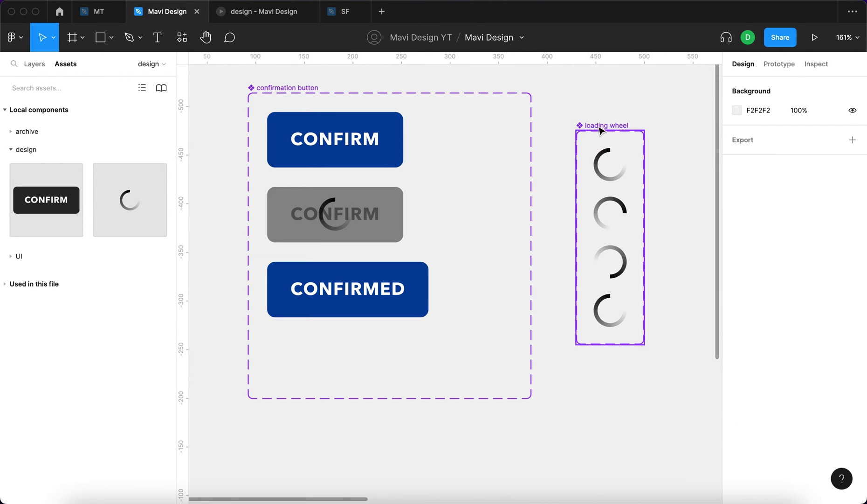
left_click_drag(606, 126, 562, 91)
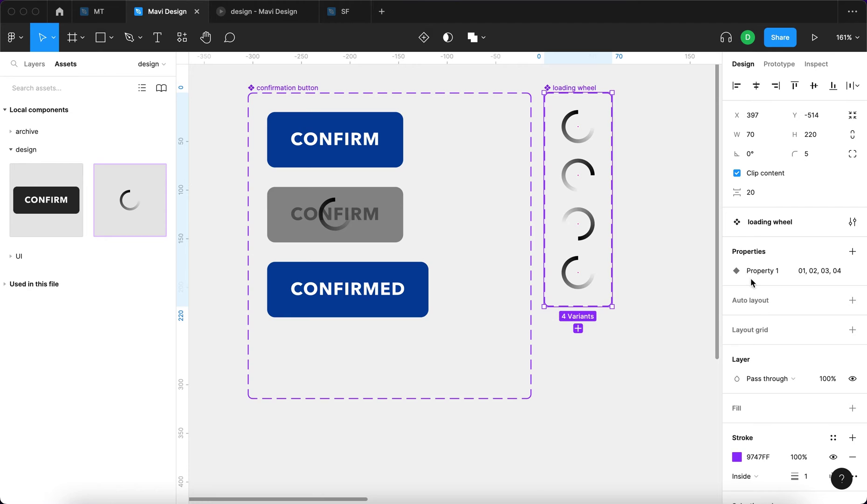
Step: Lighten both Angular gradient stops of the loading wheels
scroll(752, 282, "down", 3)
left_click(737, 380)
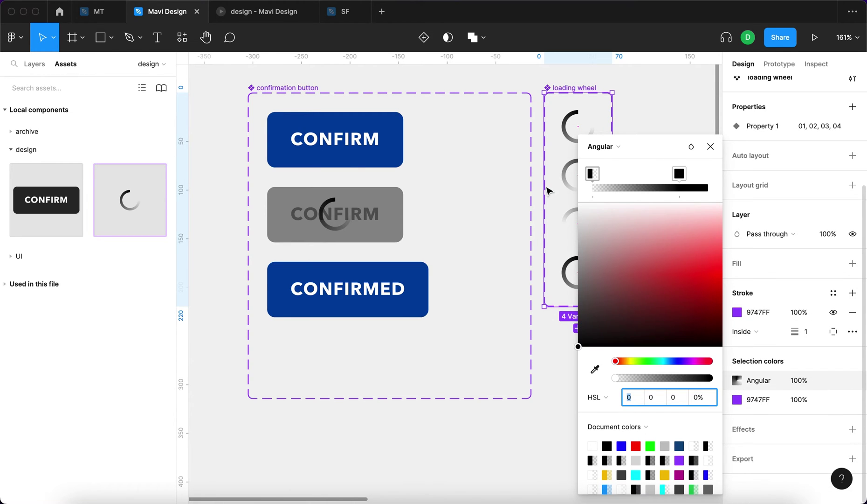
scroll(549, 190, "right", 3)
left_click(592, 174)
left_click_drag(591, 247, 572, 216)
left_click(680, 174)
left_click_drag(640, 260, 309, 180)
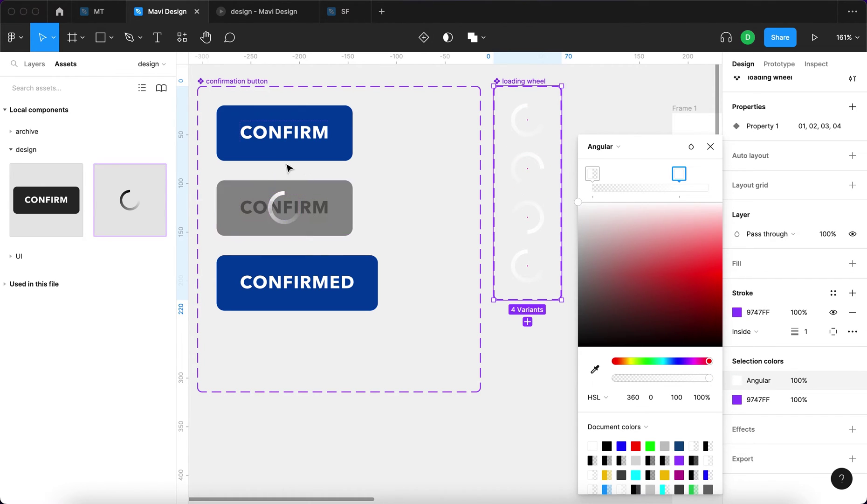
Step: Add a dark grey 565656 background fill to the loading wheel set, sampled with the eyedropper
left_click(852, 264)
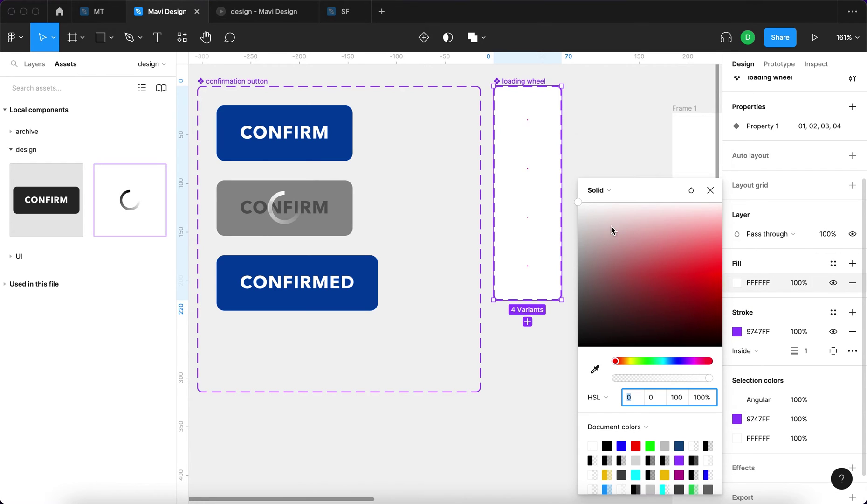
key("i")
left_click_drag(560, 280, 562, 303)
left_click(709, 189)
left_click(635, 145)
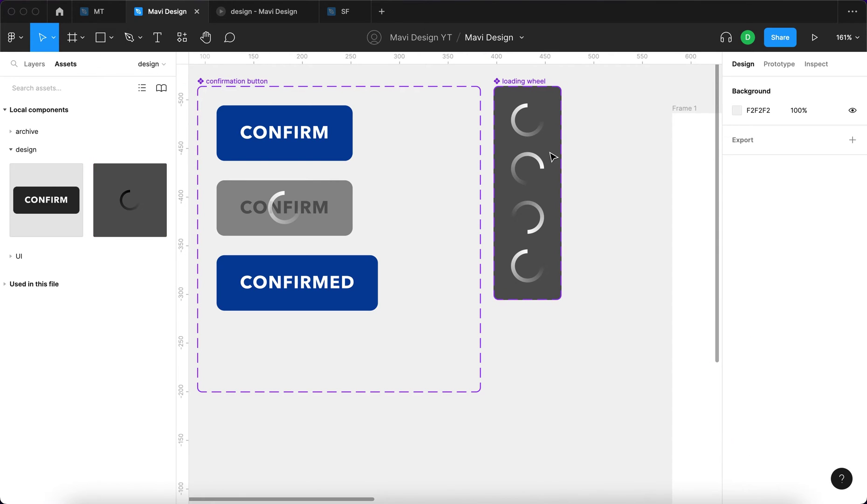
Step: Darken the grey in-progress button's fill colour
left_click(533, 102)
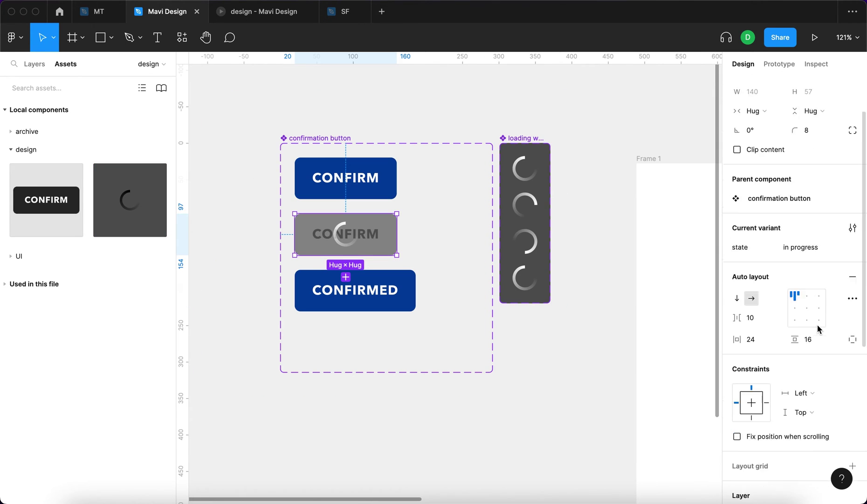
scroll(746, 373, "down", 5)
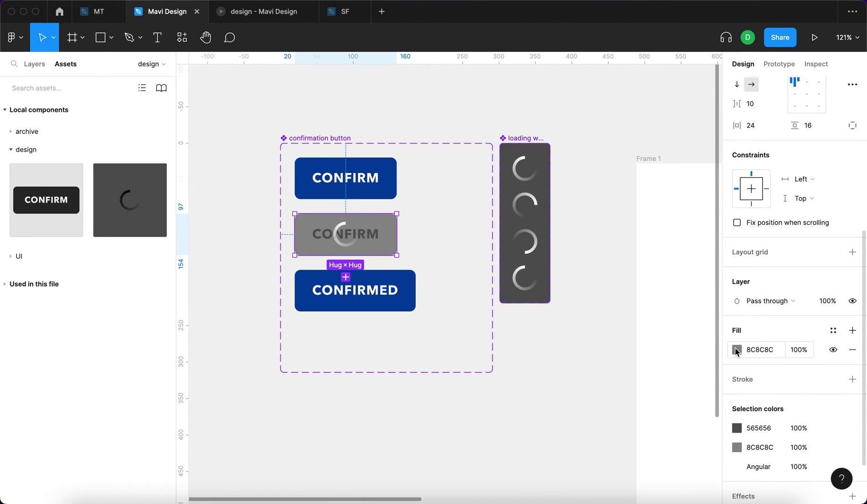
left_click(738, 351)
left_click_drag(578, 270, 557, 302)
scroll(362, 246, "up", 5)
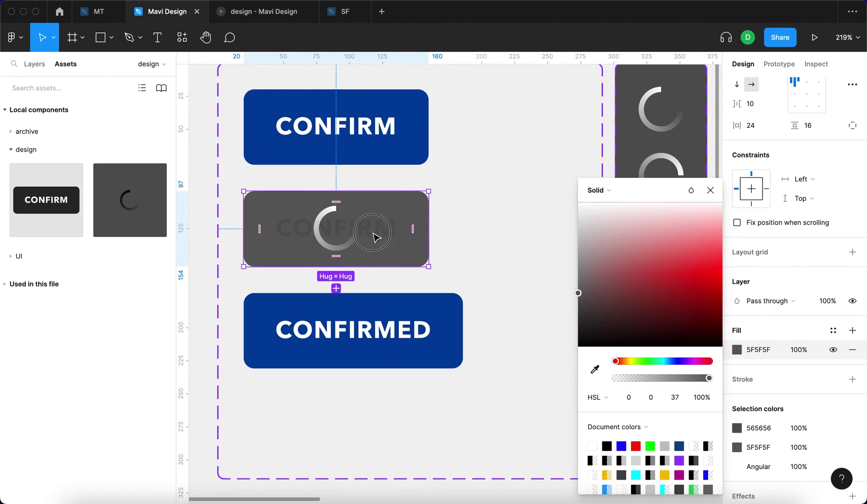
Step: Set the in-progress button's CONFIRM text fill to white FFFFFF
double_click(373, 235)
left_click(738, 411)
left_click_drag(578, 298, 515, 287)
left_click(759, 411)
type("f")
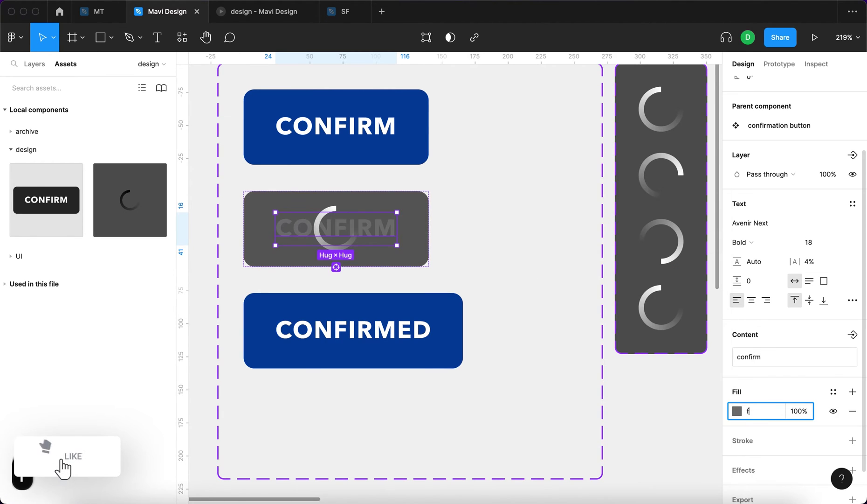
type("fffff")
key("Return")
Step: Lower the CONFIRM text fill opacity to about 11%
left_click(798, 411)
type("70")
key("Return")
key("shift+Down")
key("shift+Down")
key("shift+Down")
key("shift+Down")
key("shift+Down")
key("shift+Down")
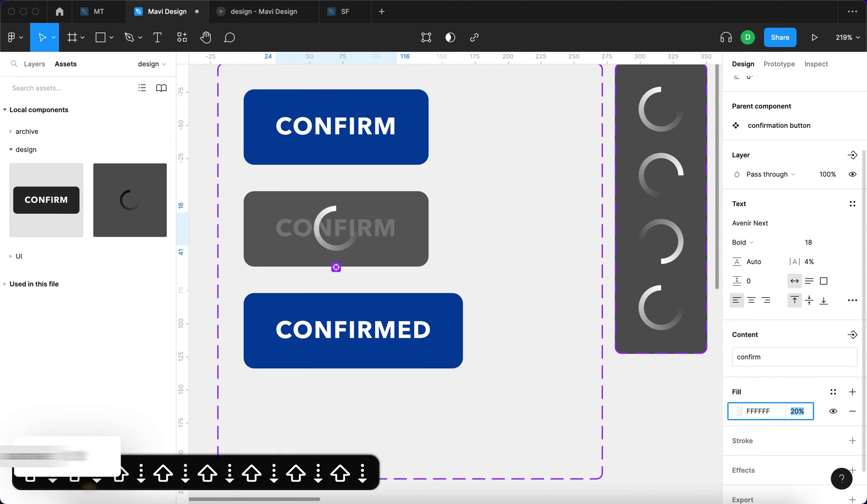
key("Up")
key("Up")
key("Down")
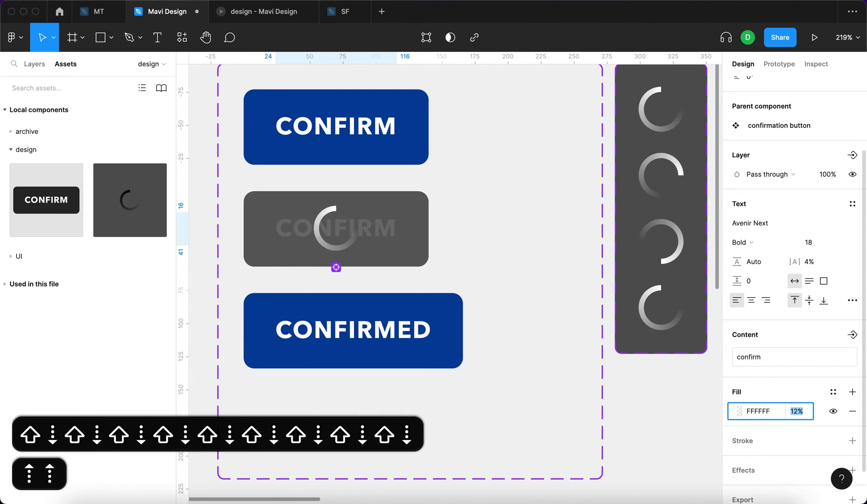
key("Return")
left_click(668, 414)
Step: Thicken the arcs in all four loading wheel variants from stroke 4 to 7
scroll(668, 413, "down", 5)
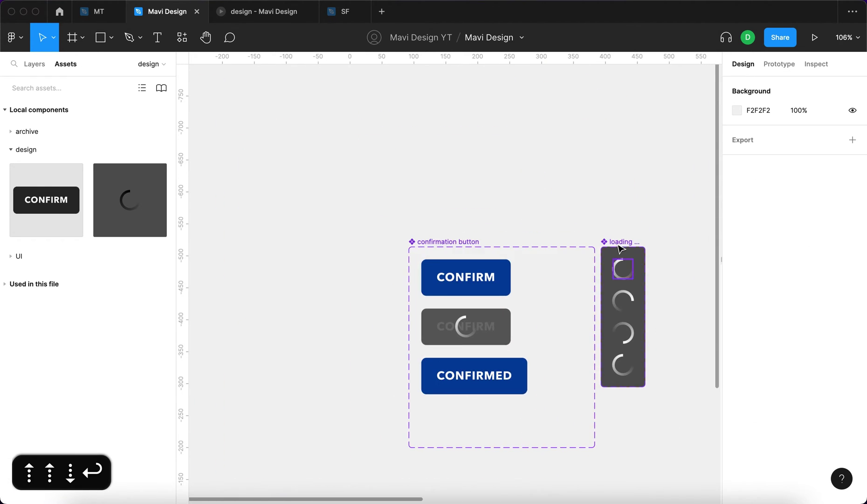
left_click(619, 241)
scroll(618, 285, "up", 5)
key("Return")
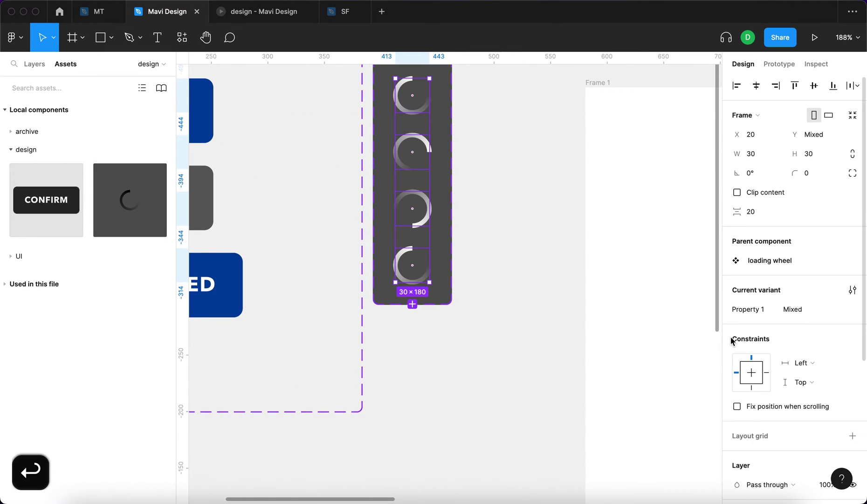
scroll(731, 339, "down", 3)
key("Return")
scroll(541, 270, "up", 5)
scroll(541, 270, "left", 3)
key("Up")
key("Up")
key("Up")
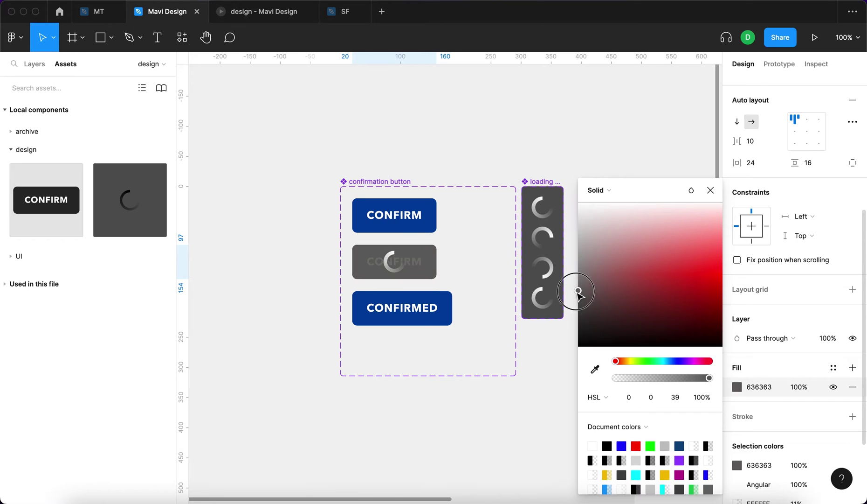
Step: Lighten the grey button's fill slightly and revisit the CONFIRM text's fill colour
left_click_drag(575, 290, 579, 287)
double_click(419, 267)
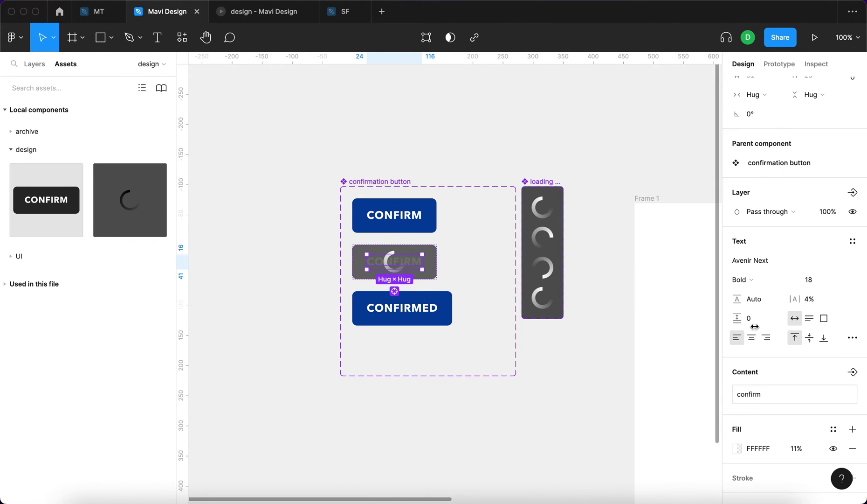
left_click(739, 448)
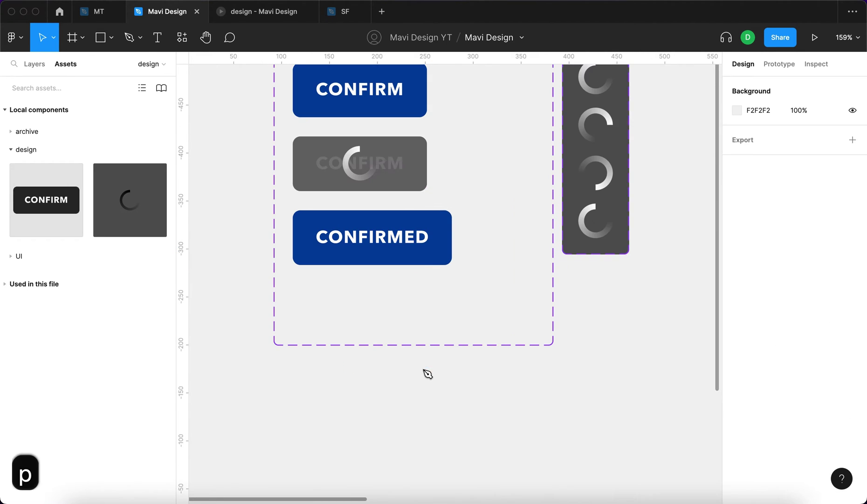
Step: Draw a three-point check mark with the Pen tool, stroke weight 4
key("p")
left_click(409, 399)
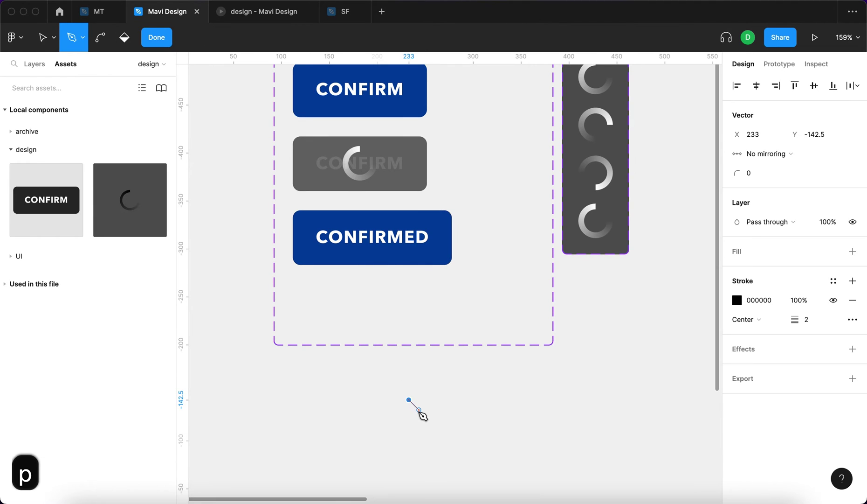
left_click(419, 410)
left_click(432, 393)
key("Return")
key("Up")
key("Up")
key("Up")
key("Down")
key("Up")
key("Up")
key("Down")
key("Down")
key("Return")
Step: Shrink the check mark to about 17×10 and move it into the CONFIRMED button
scroll(402, 393, "up", 5)
left_click_drag(456, 399, 443, 411)
key("cmd+x")
left_click(350, 145)
key("cmd+v")
Step: Align the CONFIRMED button contents left with the check mark vertically centred
scroll(350, 145, "up", 5)
scroll(351, 147, "down", 3)
key("shift+Return")
left_click(795, 370)
scroll(720, 293, "down", 2)
left_click(795, 357)
left_click(792, 371)
scroll(520, 181, "up", 3)
Step: Send the check mark backward so it sits before the CONFIRMED text
left_click(462, 100)
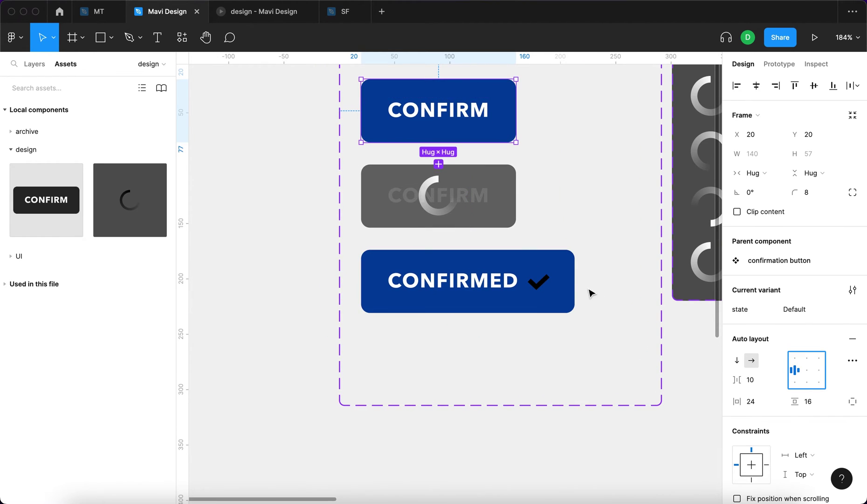
left_click(539, 282)
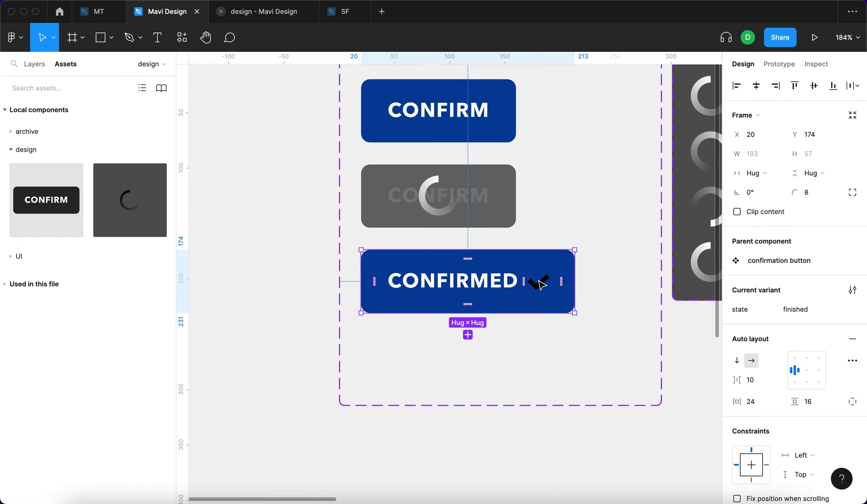
left_click(540, 283)
key("super+bracketleft")
Step: Make the check mark's stroke white
left_click(737, 349)
left_click_drag(613, 272, 540, 149)
key("Escape")
key("Escape")
Step: Change the CONFIRMED button's fill from blue to green 149A5A
scroll(808, 386, "down", 5)
scroll(808, 386, "down", 3)
left_click(737, 388)
left_click_drag(651, 361, 652, 361)
left_click_drag(729, 303, 690, 300)
left_click(711, 190)
key("Escape")
Step: In Prototype mode, connect the blue CONFIRM button to the in-progress variant
scroll(494, 254, "down", 5)
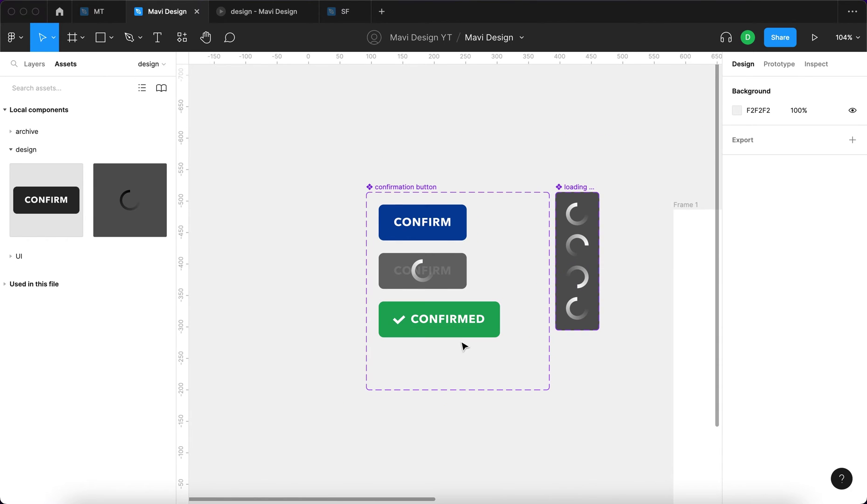
left_click(788, 69)
left_click(439, 231)
scroll(468, 229, "up", 5)
left_click_drag(478, 223, 462, 313)
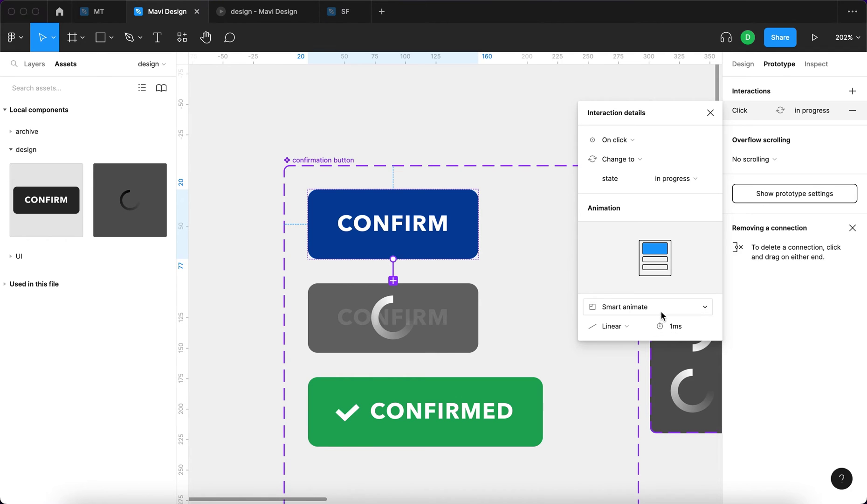
Step: Set the click transition to 140ms and link the in-progress variant to CONFIRMED
left_click(680, 332)
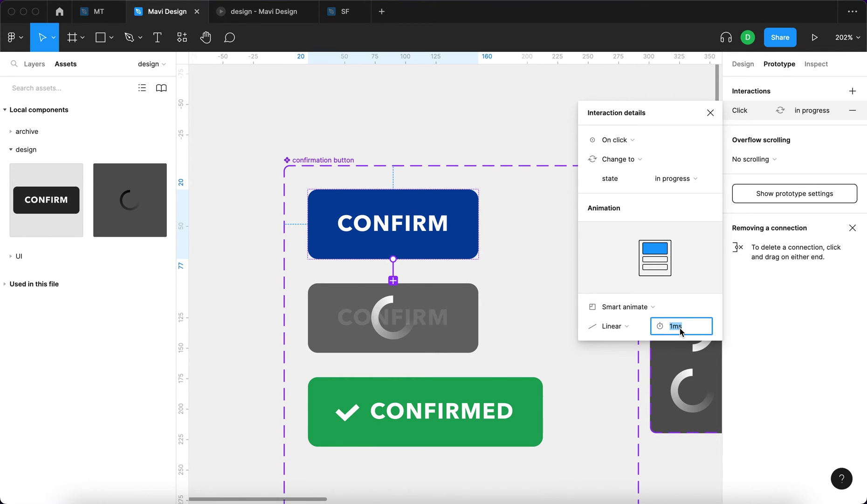
type("140")
key("Return")
left_click(460, 328)
left_click_drag(479, 320, 495, 386)
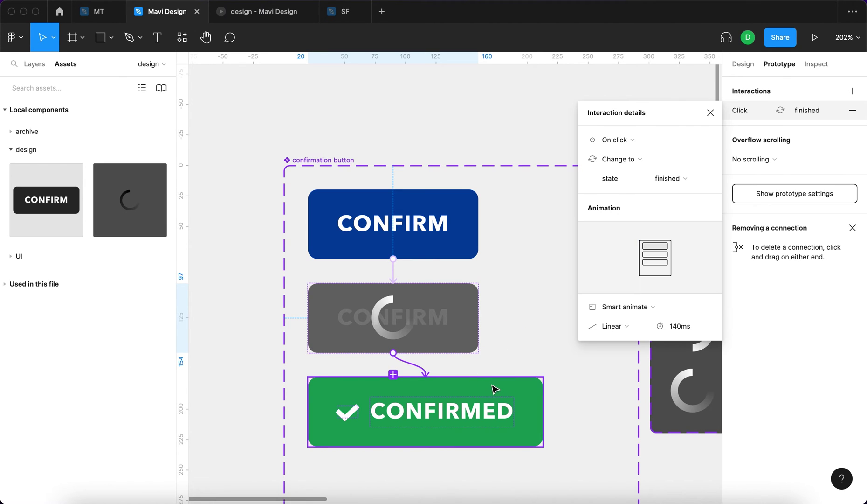
Step: Trigger the in-progress-to-CONFIRMED change After delay of 2200ms
left_click(627, 139)
left_click(647, 293)
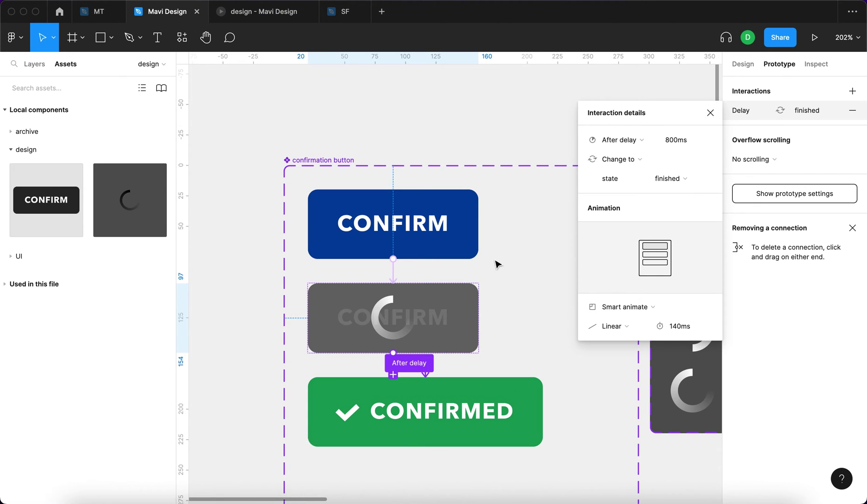
scroll(412, 213, "right", 5)
scroll(405, 201, "down", 3)
left_click(676, 140)
type("2200")
key("Return")
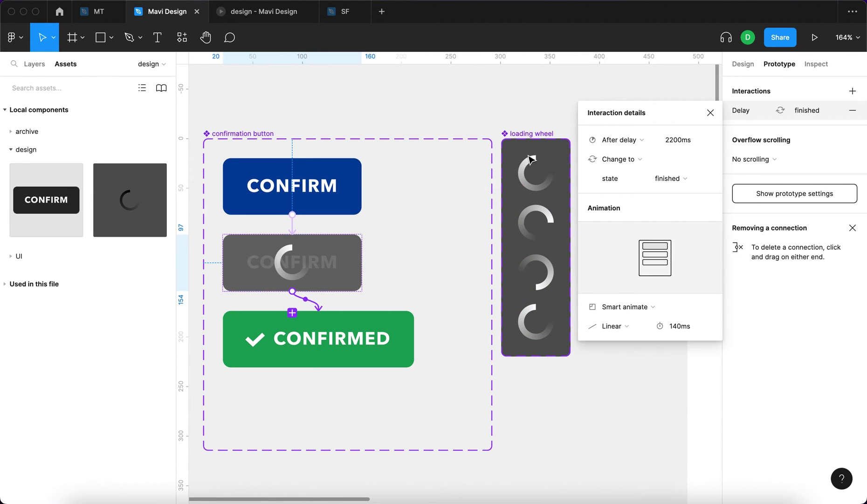
left_click(485, 197)
scroll(410, 275, "left", 5)
scroll(460, 274, "down", 1)
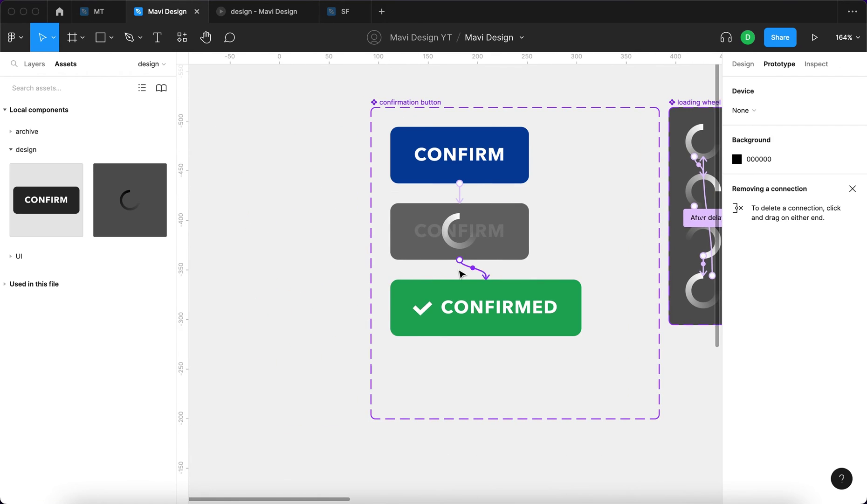
Step: Give the delay interaction Ease in and out easing and review the CONFIRM click's easing
left_click(471, 272)
scroll(438, 268, "right", 3)
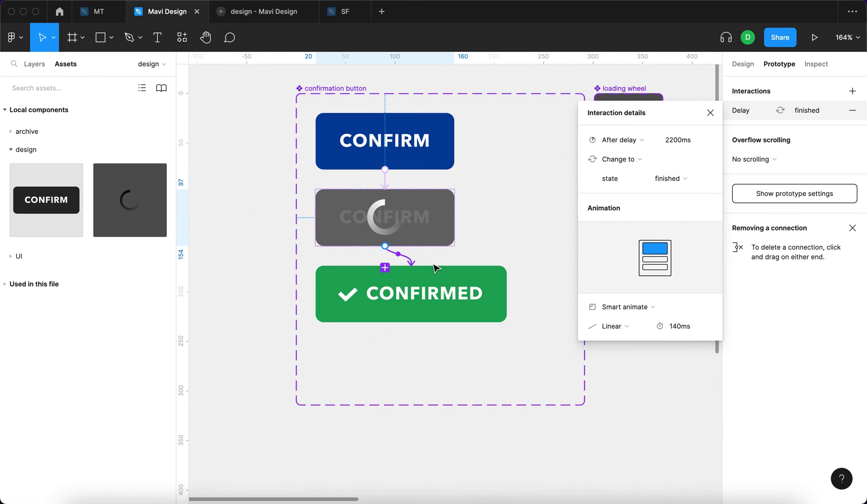
left_click(611, 325)
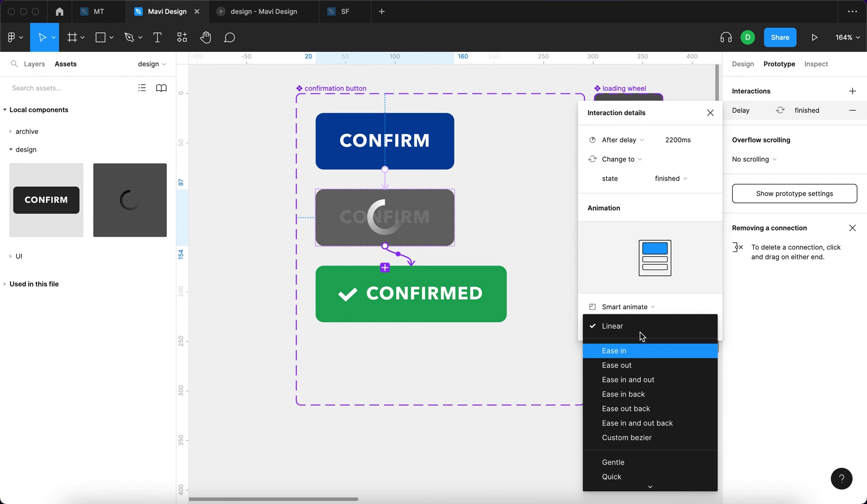
left_click(655, 381)
left_click(385, 179)
left_click(615, 326)
left_click(646, 380)
Step: Connect the CONFIRMED variant back to the default CONFIRM state on click
left_click(504, 310)
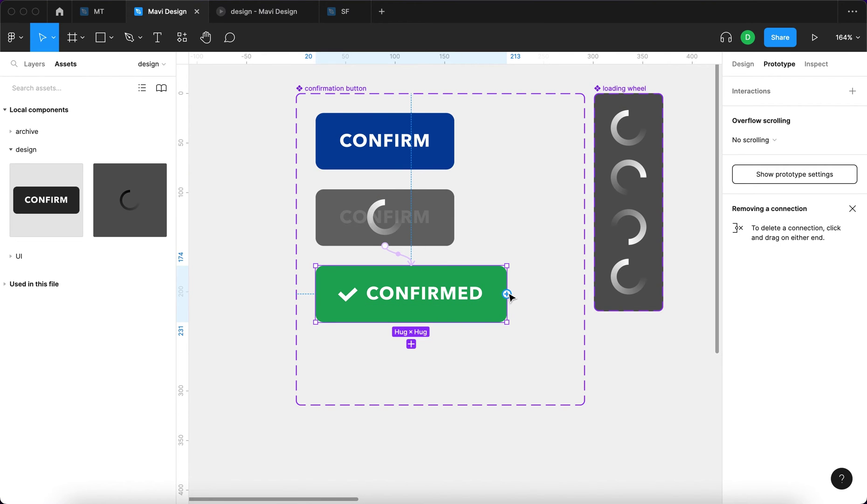
left_click_drag(507, 294, 447, 134)
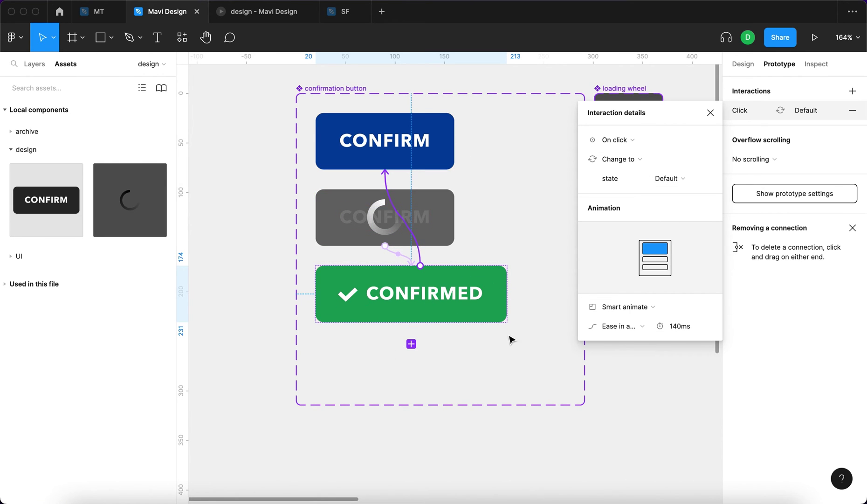
left_click(710, 113)
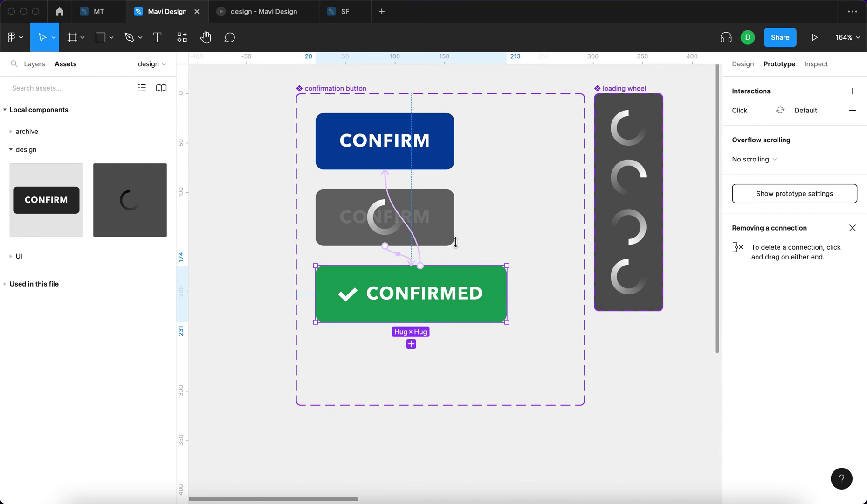
left_click(641, 412)
scroll(560, 364, "right", 5)
scroll(500, 349, "down", 5)
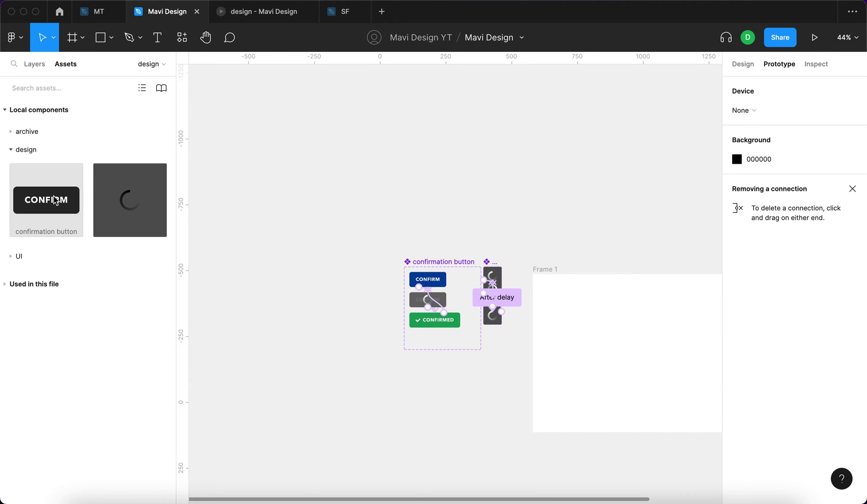
Step: Drop a confirmation button instance from Assets into Frame 1 and select the frame
left_click_drag(57, 191, 656, 359)
left_click(658, 196)
scroll(613, 197, "right", 5)
scroll(614, 197, "down", 2)
left_click(396, 218)
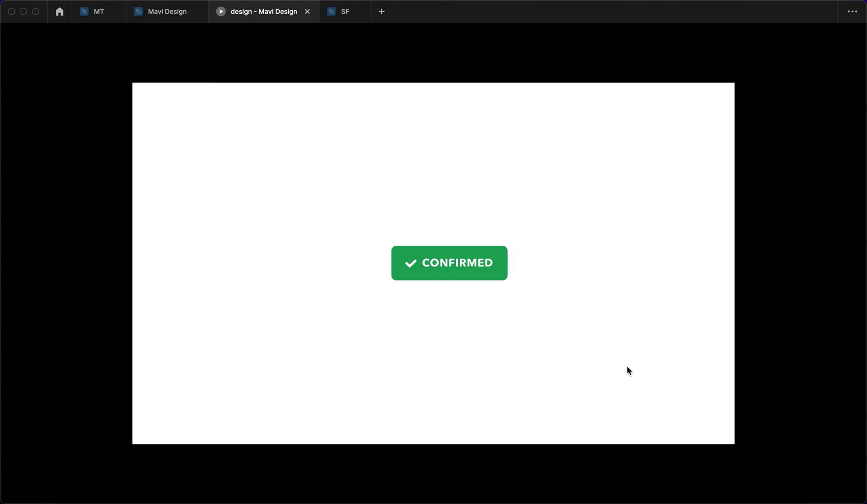
Step: Back in the editor, enlarge the component set and duplicate the Default variant below it
key("r")
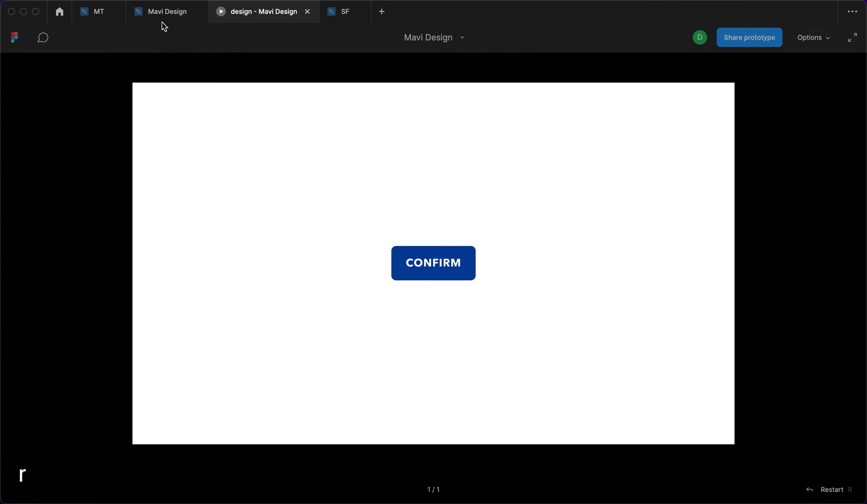
left_click(161, 19)
left_click(286, 210)
scroll(239, 267, "up", 5)
left_click_drag(334, 331, 345, 391)
left_click(328, 195)
left_click_drag(329, 195, 327, 243)
Step: Name the new variant 'hover' and give it a lighter, less saturated 2569D0 blue fill
left_click(805, 309)
type("hover")
key("Return")
scroll(793, 336, "down", 7)
left_click(737, 302)
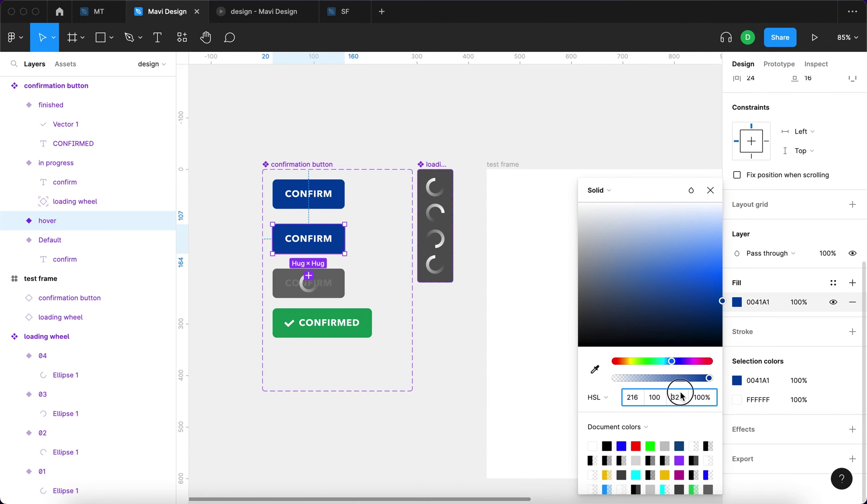
key("Up")
key("Up")
key("Up")
key("Up")
key("Up")
key("Up")
key("Up")
key("Up")
key("Up")
key("Up")
key("Up")
key("Up")
key("Up")
key("Up")
key("Up")
key("Up")
key("Up")
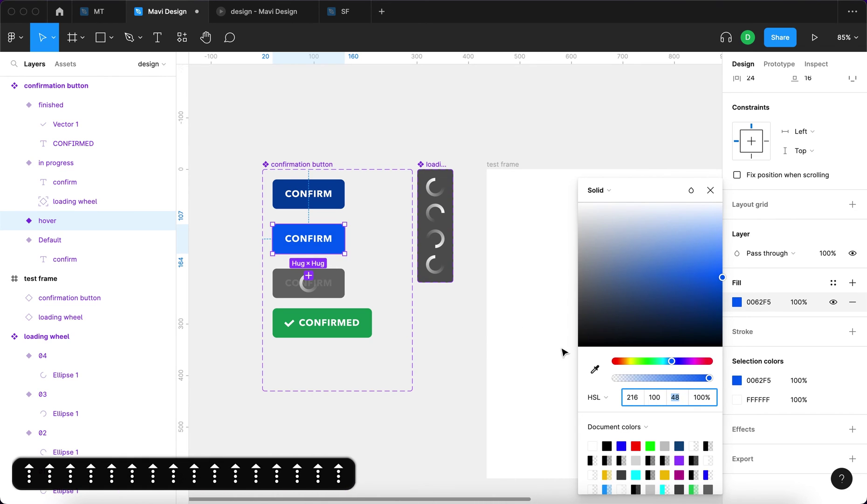
key("shift+Tab")
key("shift+Down")
key("shift+Down")
key("shift+Down")
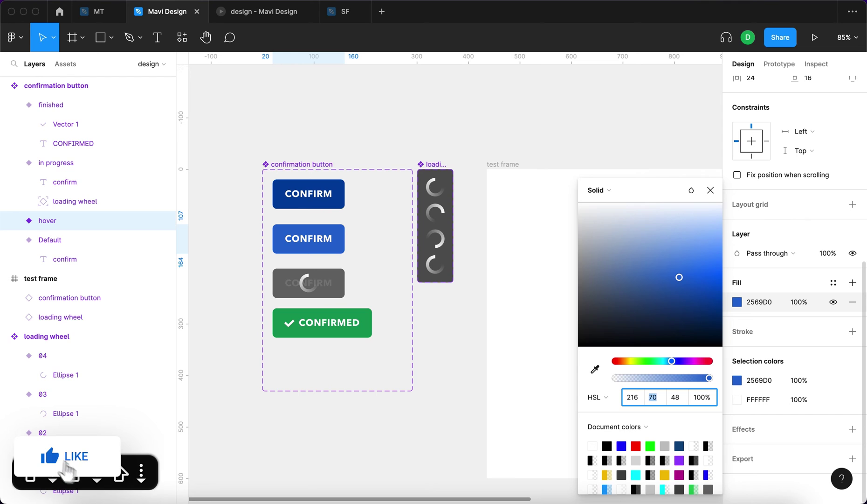
left_click(502, 164)
left_click(779, 64)
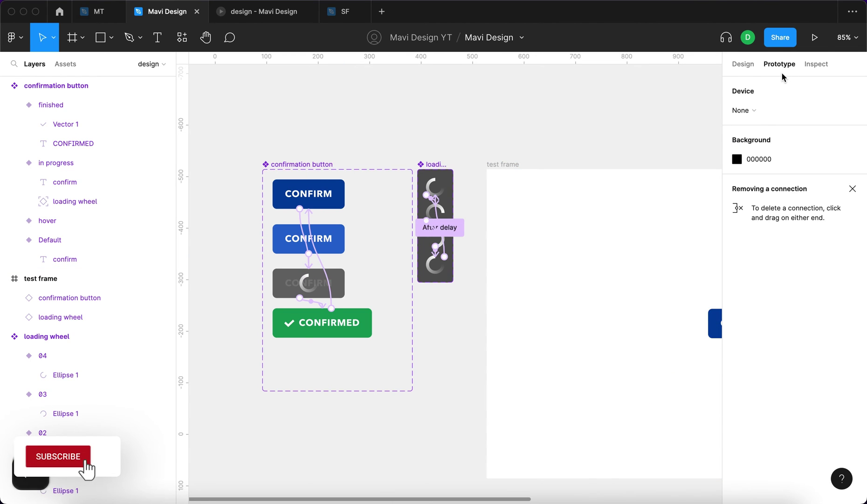
Step: Retarget the Default variant's connection to the hover variant, triggered While hovering with a 70ms duration
left_click(315, 161)
scroll(234, 209, "up", 5)
left_click(405, 345)
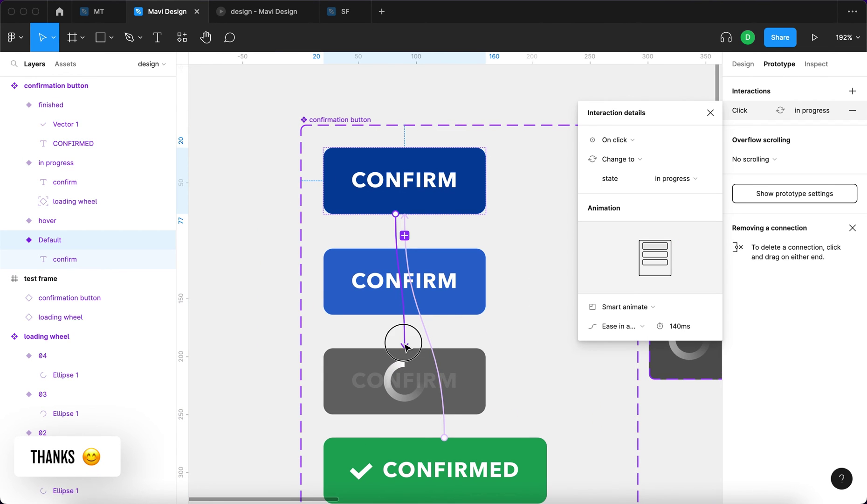
left_click_drag(406, 346, 405, 249)
left_click(616, 141)
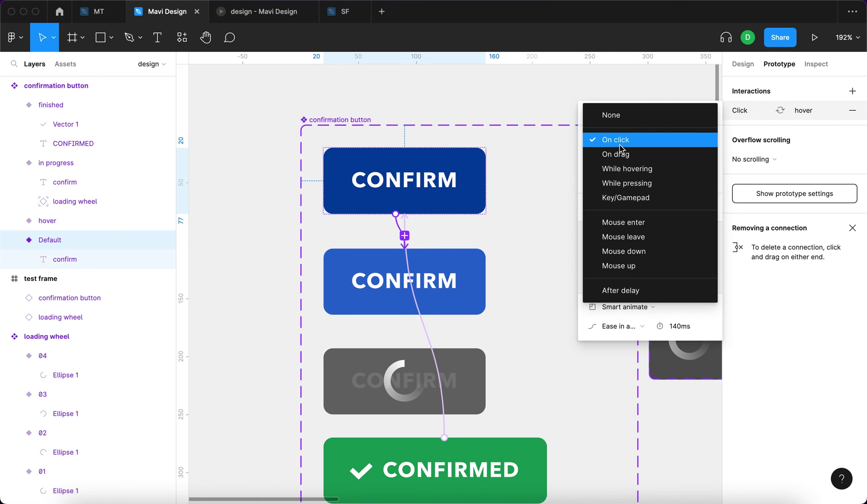
left_click(634, 169)
left_click(677, 328)
type("70")
key("Return")
Step: Check the hover variant's click interaction to in progress, then select the test frame's CONFIRM instance
left_click(452, 295)
left_click(403, 328)
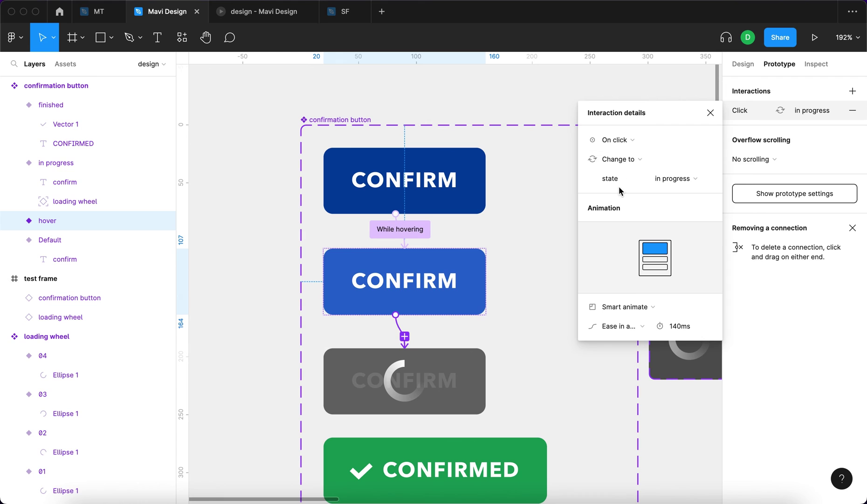
left_click(711, 113)
left_click(586, 105)
scroll(381, 87, "down", 5)
left_click(382, 88)
left_click(575, 303)
scroll(575, 304, "right", 5)
scroll(576, 308, "right", 5)
left_click(577, 261)
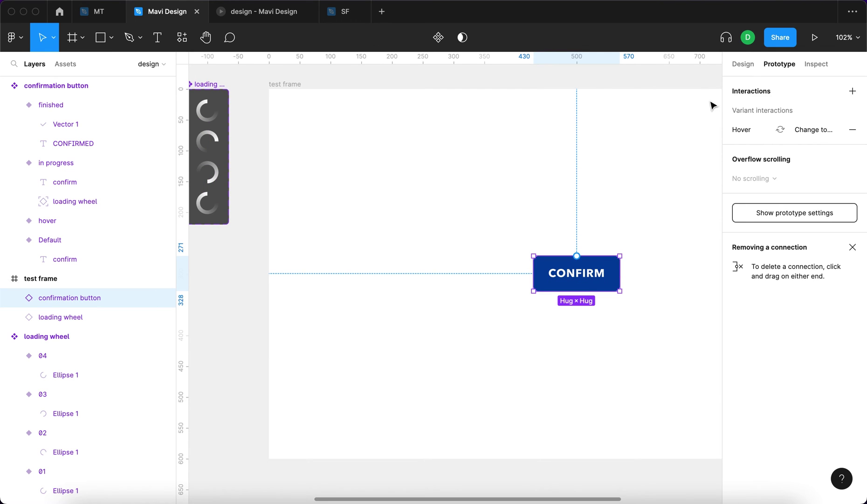
Step: Make the Default, hover and in progress confirm labels a text property named 'default text'
left_click(631, 242)
scroll(542, 246, "down", 5)
scroll(329, 271, "left", 3)
scroll(484, 270, "up", 5)
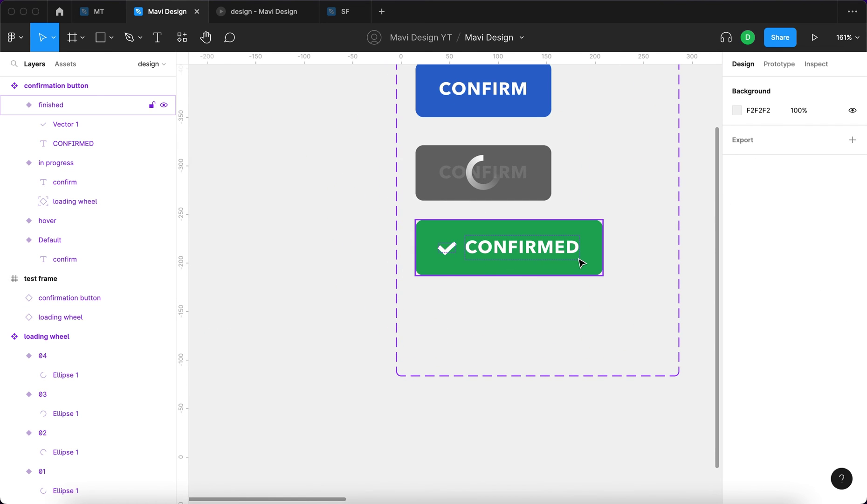
scroll(582, 263, "up", 4)
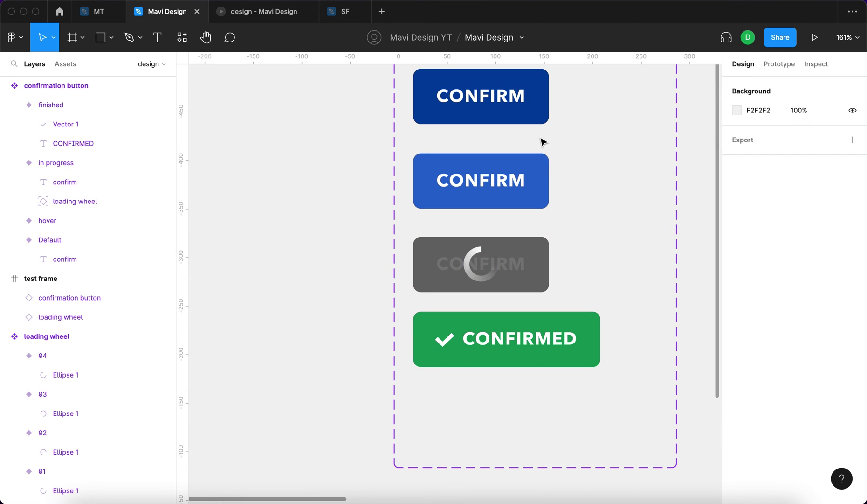
scroll(544, 141, "right", 6)
scroll(623, 296, "down", 3)
scroll(662, 304, "right", 4)
scroll(656, 304, "down", 3)
scroll(347, 204, "up", 5)
left_click(357, 181, "super")
left_click(394, 259, "shift+super")
left_click(390, 341, "shift+super")
scroll(807, 397, "down", 2)
left_click(852, 388)
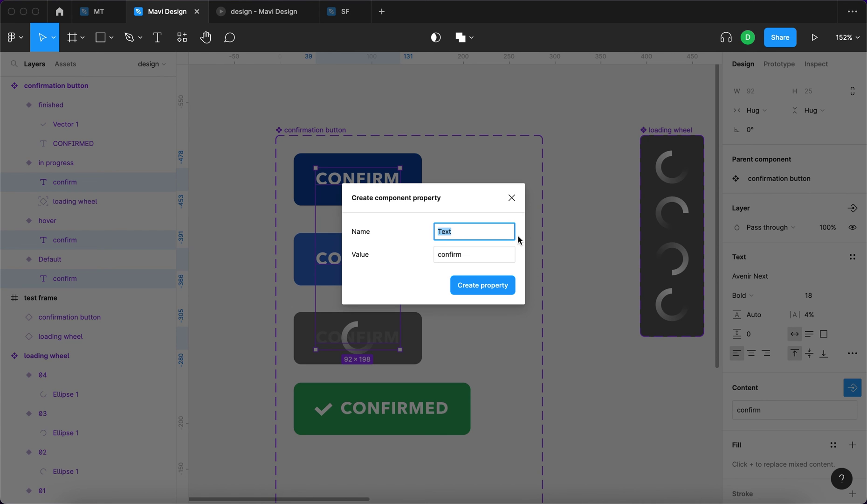
type("default text")
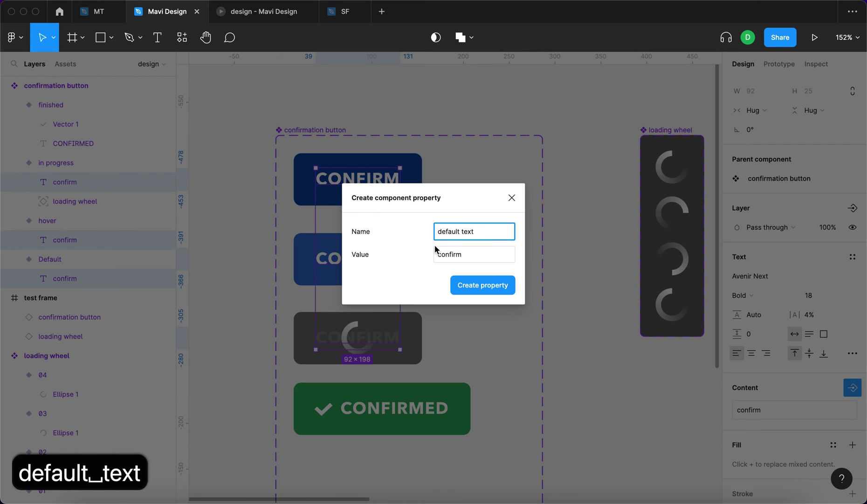
left_click(469, 283)
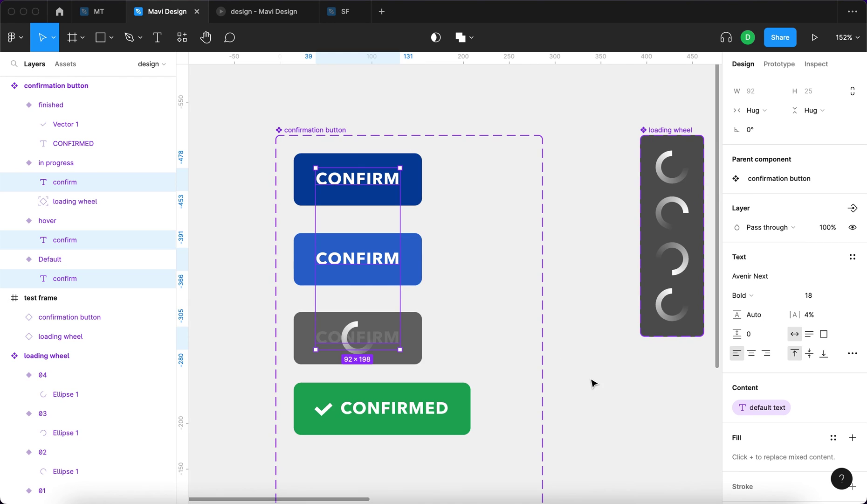
Step: Make the CONFIRMED label a text property named 'final state text'
left_click(593, 384)
double_click(400, 412)
left_click(853, 432)
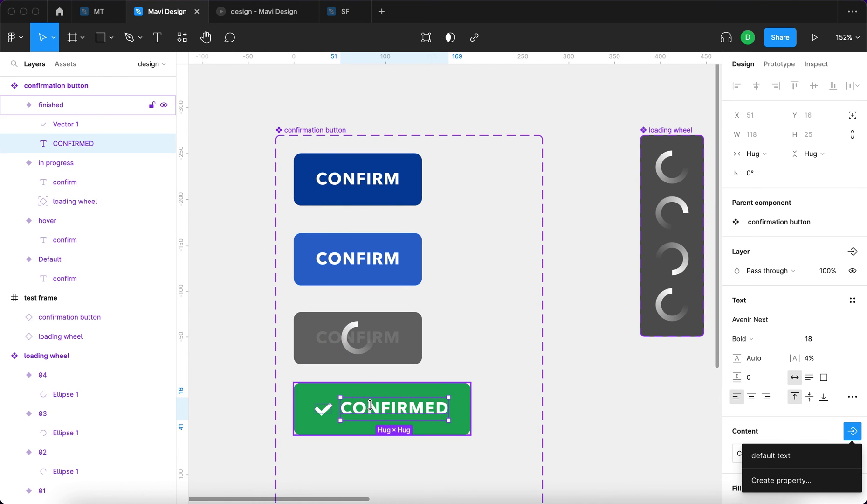
left_click(853, 433)
left_click(854, 434)
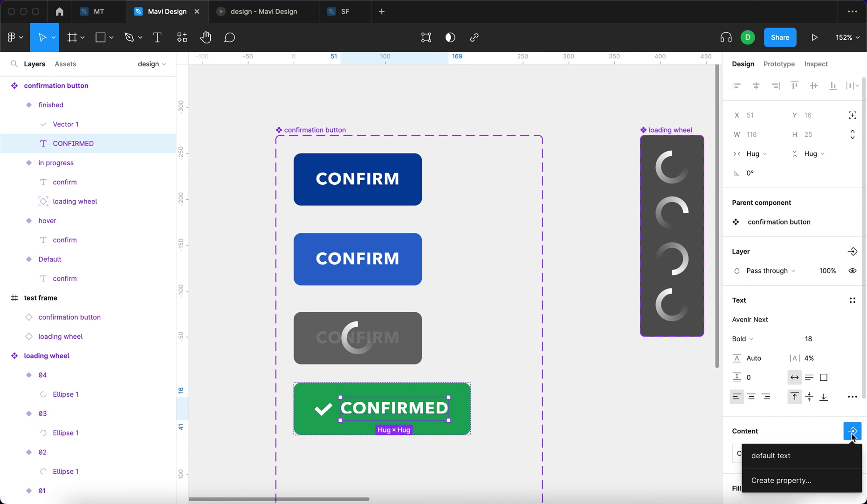
left_click(775, 485)
type("comfin")
key("BackSpace")
key("BackSpace")
key("BackSpace")
key("BackSpace")
key("BackSpace")
key("BackSpace")
key("BackSpace")
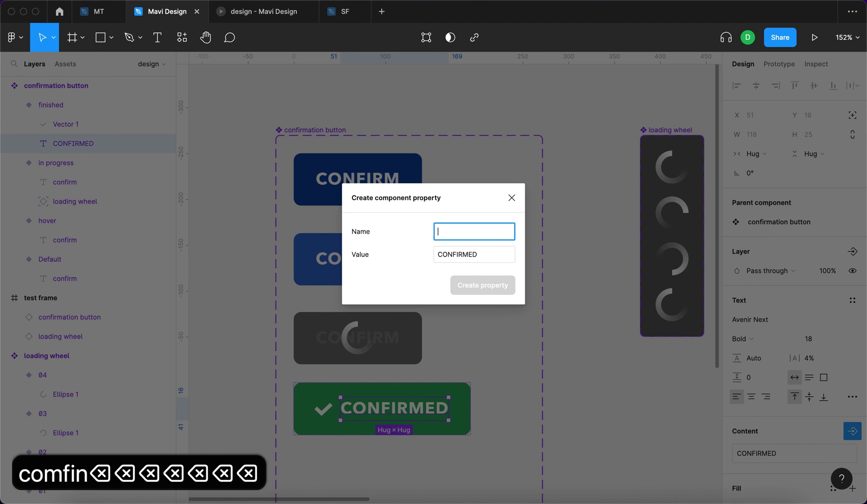
type("final state text")
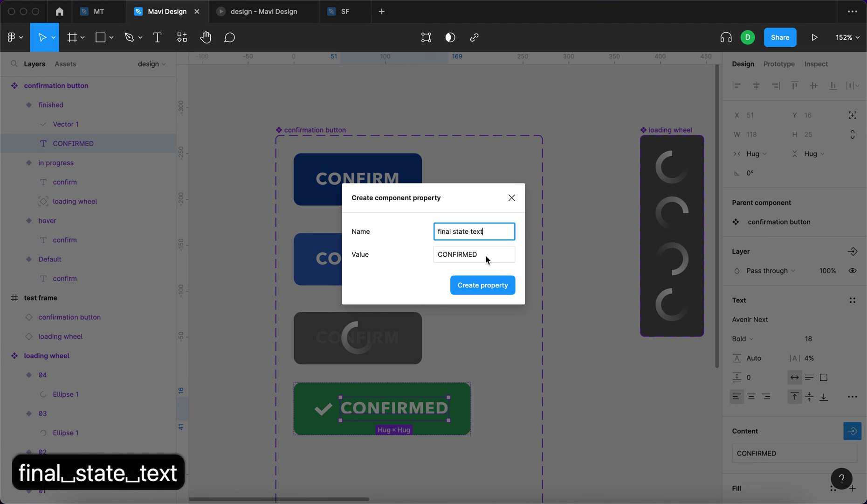
left_click(483, 284)
left_click(567, 323)
scroll(569, 324, "down", 5)
Step: Set the test instance's default text property to 'text 1'
left_click(581, 309)
scroll(619, 360, "right", 3)
scroll(619, 360, "up", 4)
left_click(750, 279)
scroll(411, 290, "down", 5)
scroll(406, 319, "up", 3)
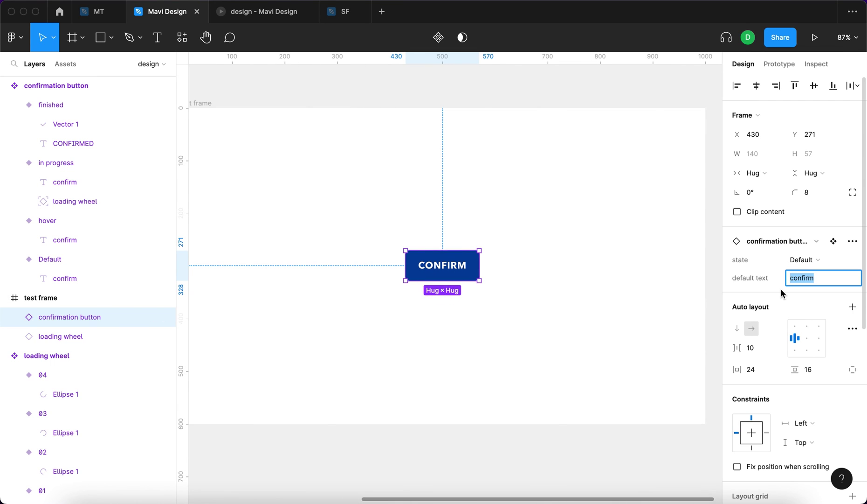
type("text 1")
key("Return")
left_click(561, 304)
Step: Set the final state text to 'text 2' in the finished state, then return the instance to Default
left_click(438, 267)
left_click(795, 259)
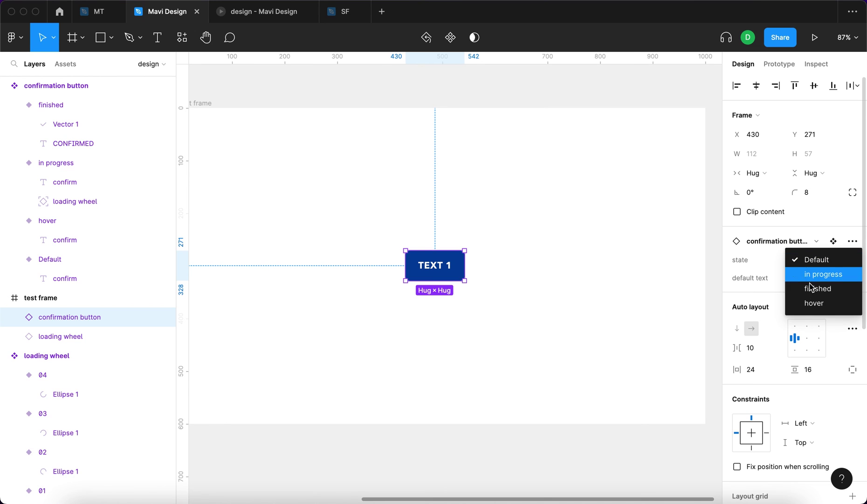
left_click(826, 288)
left_click(816, 279)
type("text 2")
left_click(819, 259)
left_click(821, 234)
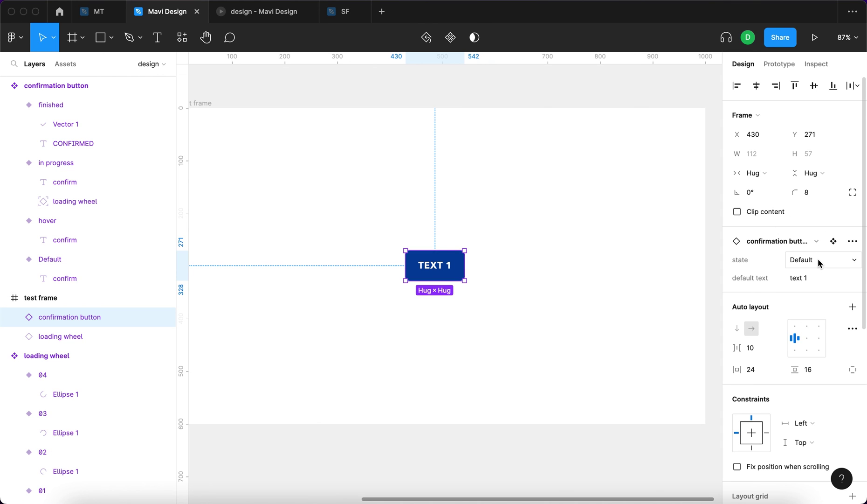
left_click(793, 261)
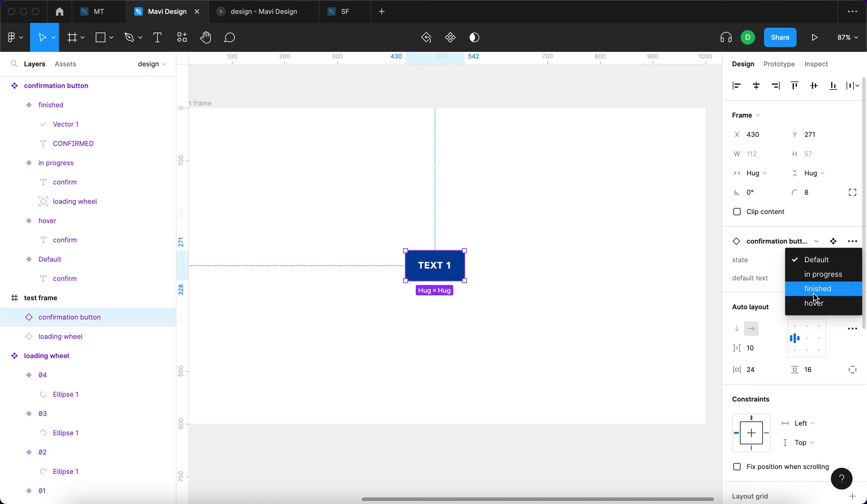
left_click(817, 289)
left_click(795, 260)
left_click(814, 229)
left_click(581, 287)
Step: Replace the old prototype preview with a fresh one and click the TEXT 1 button
left_click(308, 11)
left_click(816, 37)
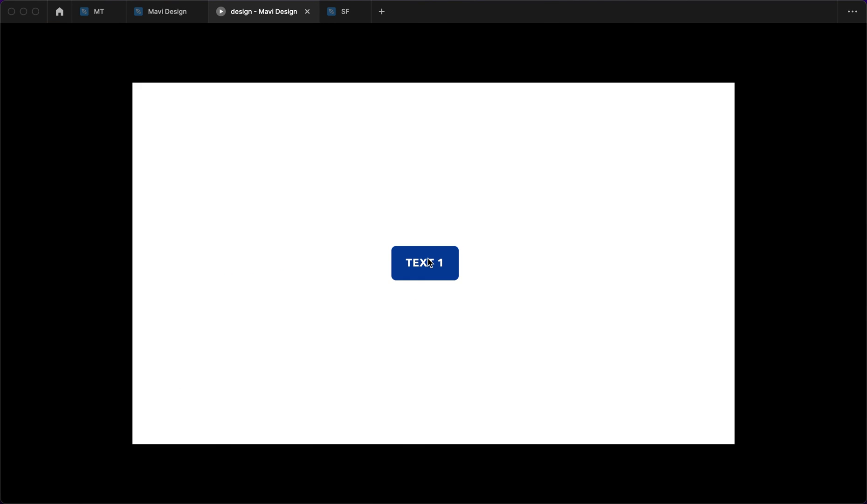
left_click(450, 275)
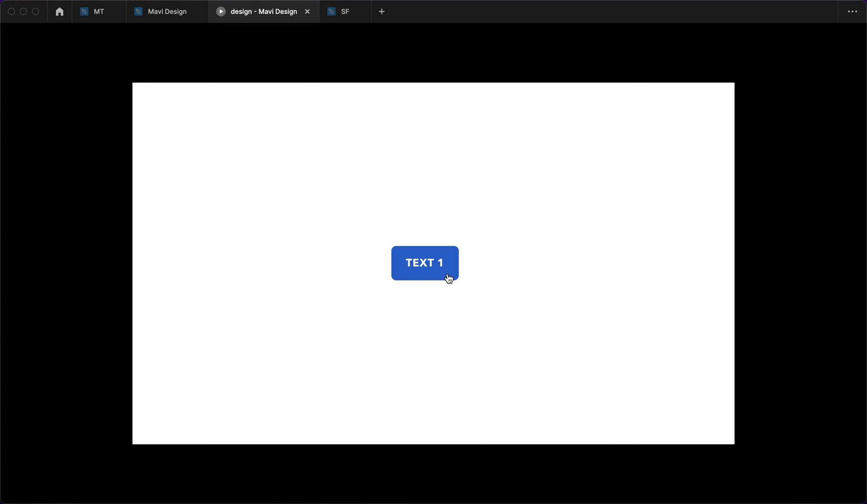